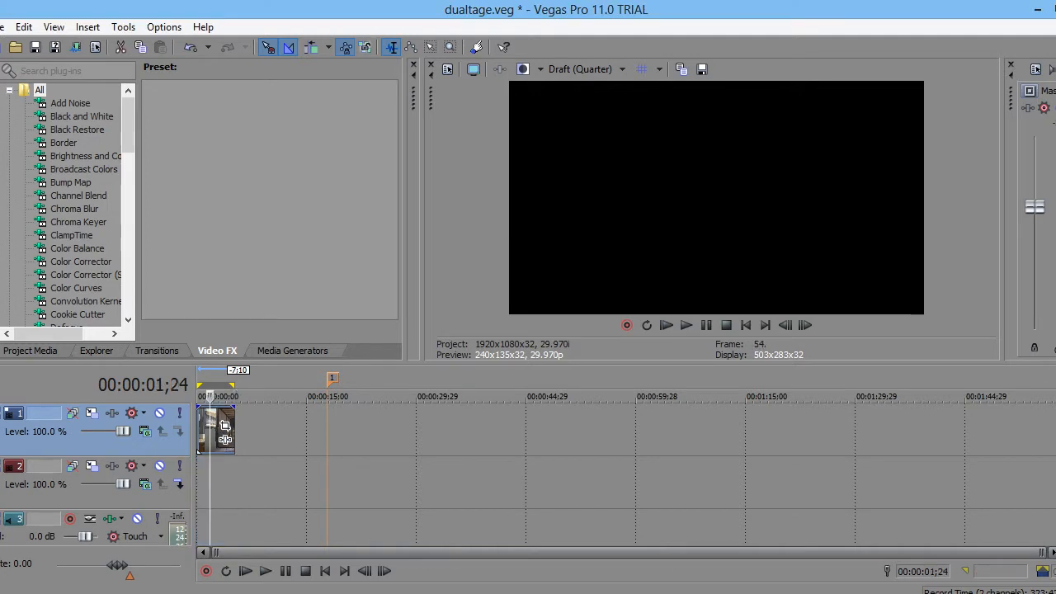
- Step the truck footage back frame by frame to frame 23, then bring up the File menu
{"action": "left_click", "coordinate": [785, 325]}
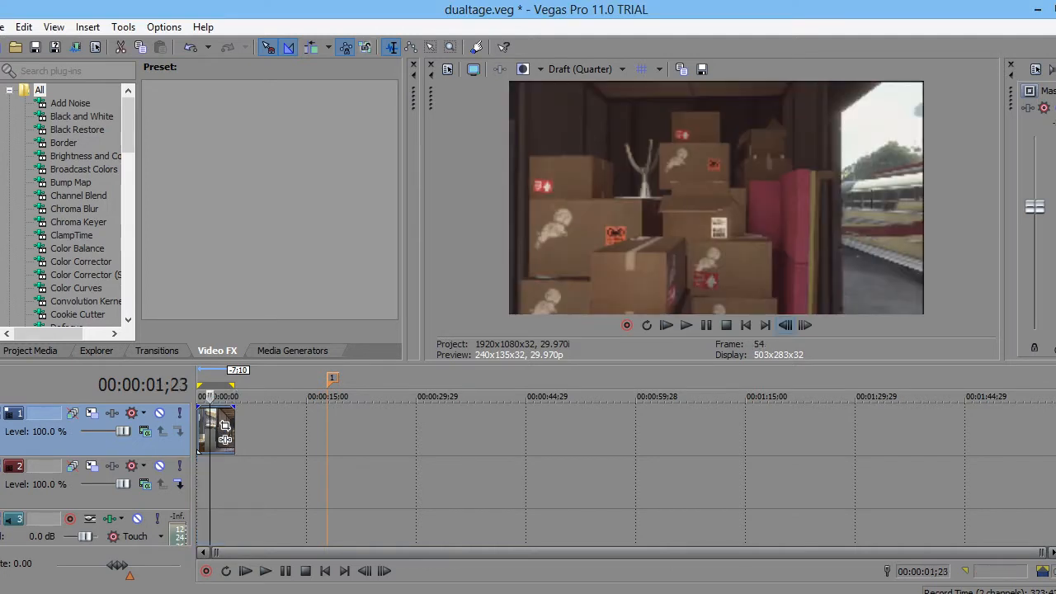
{"action": "left_click", "coordinate": [786, 325]}
{"action": "left_click", "coordinate": [786, 326]}
{"action": "double_click", "coordinate": [786, 325]}
{"action": "left_click", "coordinate": [786, 326]}
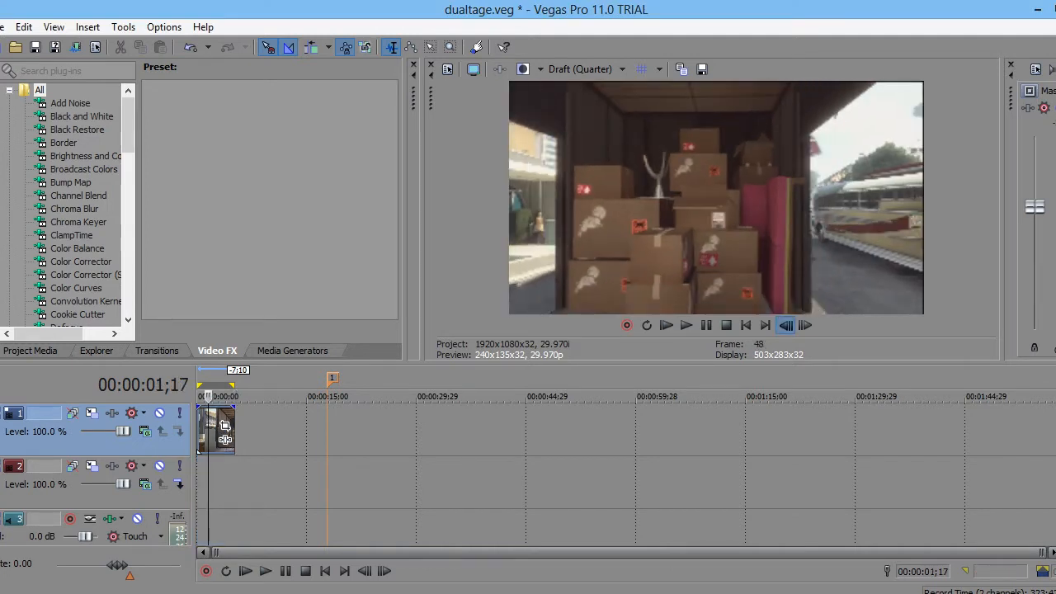
{"action": "double_click", "coordinate": [786, 325]}
{"action": "double_click", "coordinate": [786, 325]}
{"action": "double_click", "coordinate": [785, 325]}
{"action": "double_click", "coordinate": [786, 325]}
{"action": "double_click", "coordinate": [786, 325]}
{"action": "double_click", "coordinate": [786, 325]}
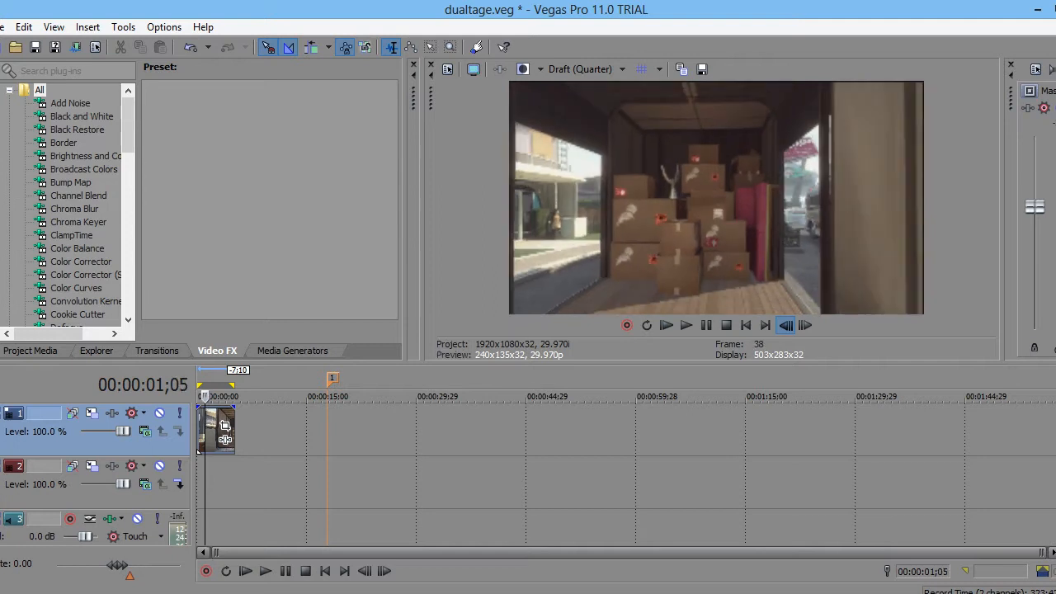
{"action": "double_click", "coordinate": [786, 325]}
{"action": "left_click", "coordinate": [786, 325]}
{"action": "left_click", "coordinate": [785, 325]}
{"action": "left_click", "coordinate": [786, 325]}
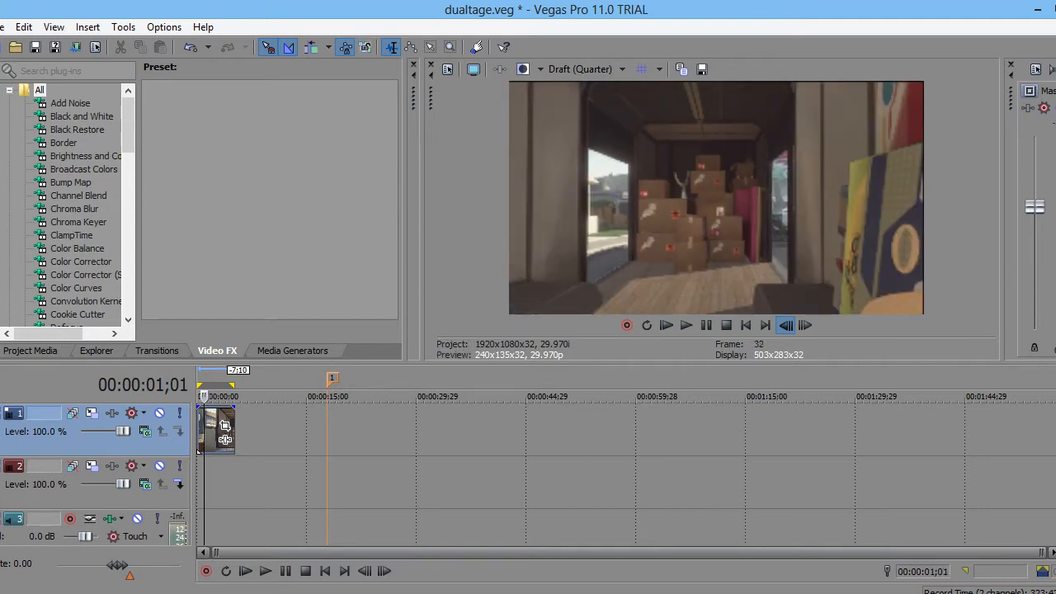
{"action": "left_click", "coordinate": [785, 326]}
{"action": "left_click", "coordinate": [785, 325]}
{"action": "double_click", "coordinate": [786, 326]}
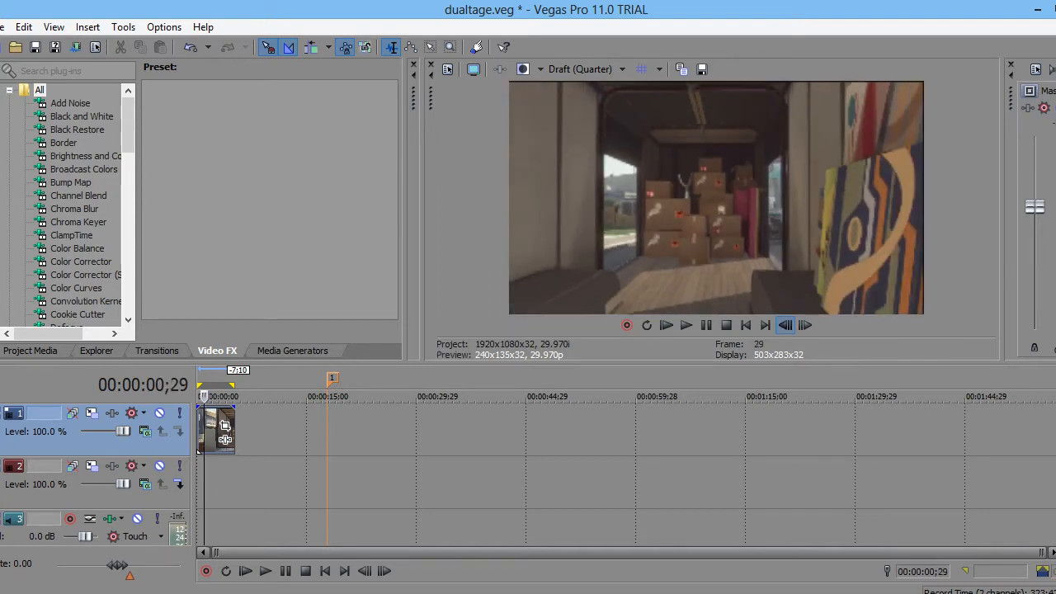
{"action": "left_click", "coordinate": [785, 326]}
{"action": "double_click", "coordinate": [786, 325]}
{"action": "double_click", "coordinate": [786, 325]}
{"action": "left_click", "coordinate": [785, 325]}
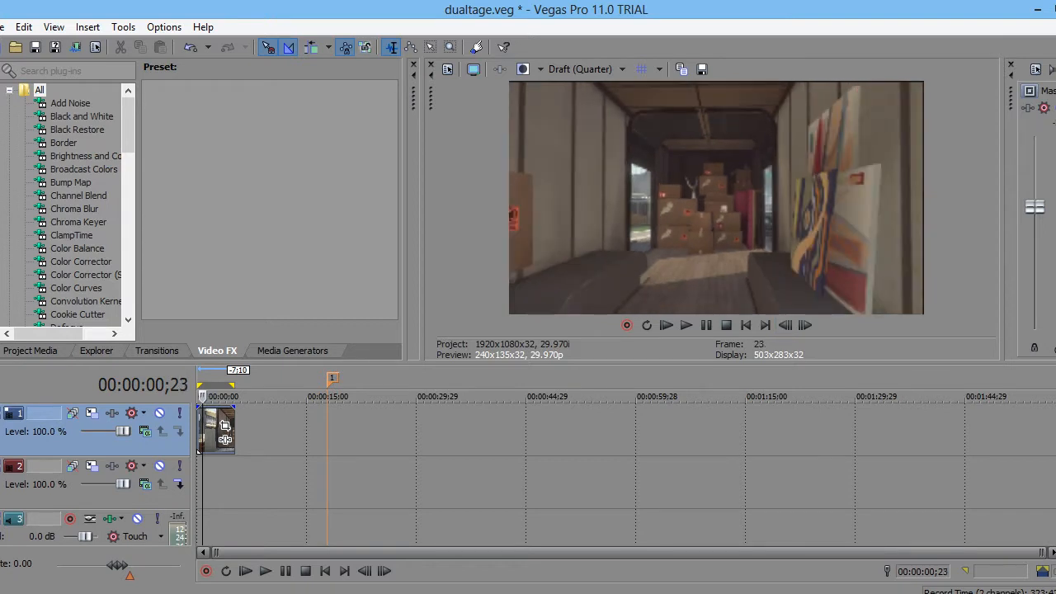
{"action": "left_click", "coordinate": [2, 27]}
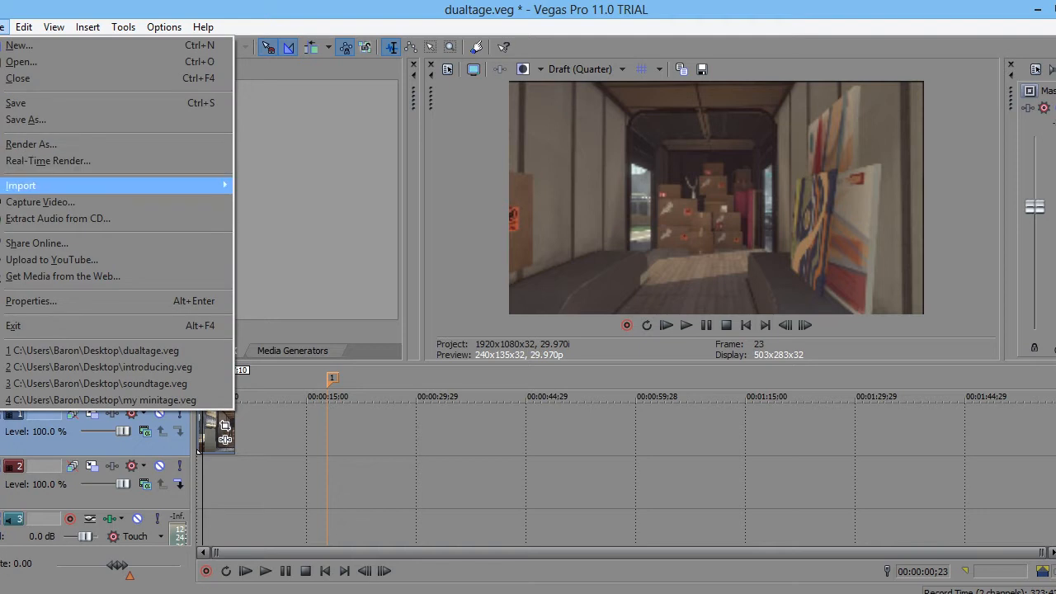
- In Render As, choose the JPEG image-sequence format, output dualtage.jpeg in the Desktop cinematics folder
{"action": "left_click", "coordinate": [32, 145]}
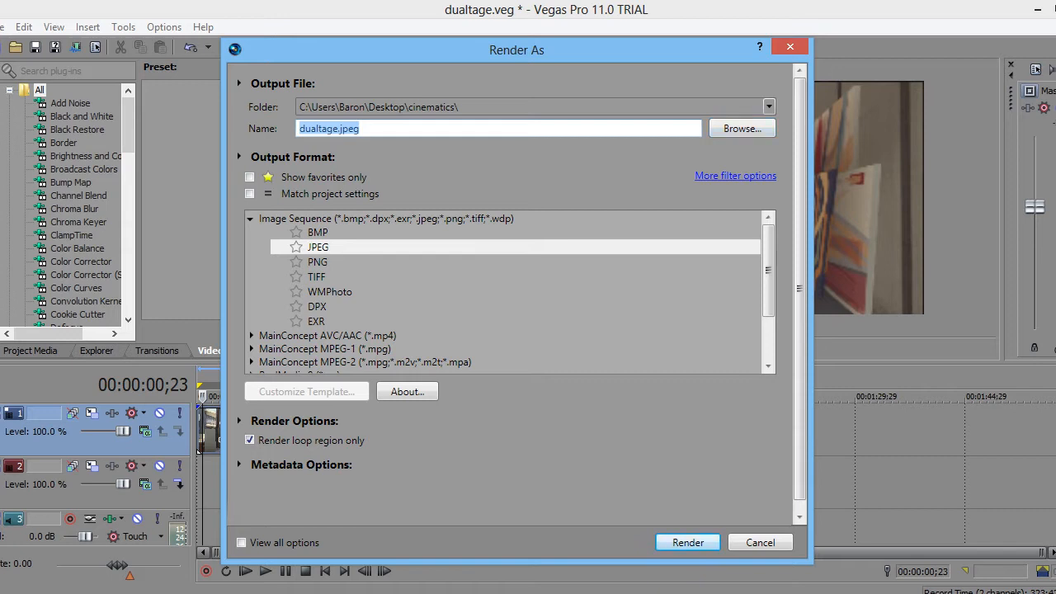
{"action": "left_click", "coordinate": [319, 247]}
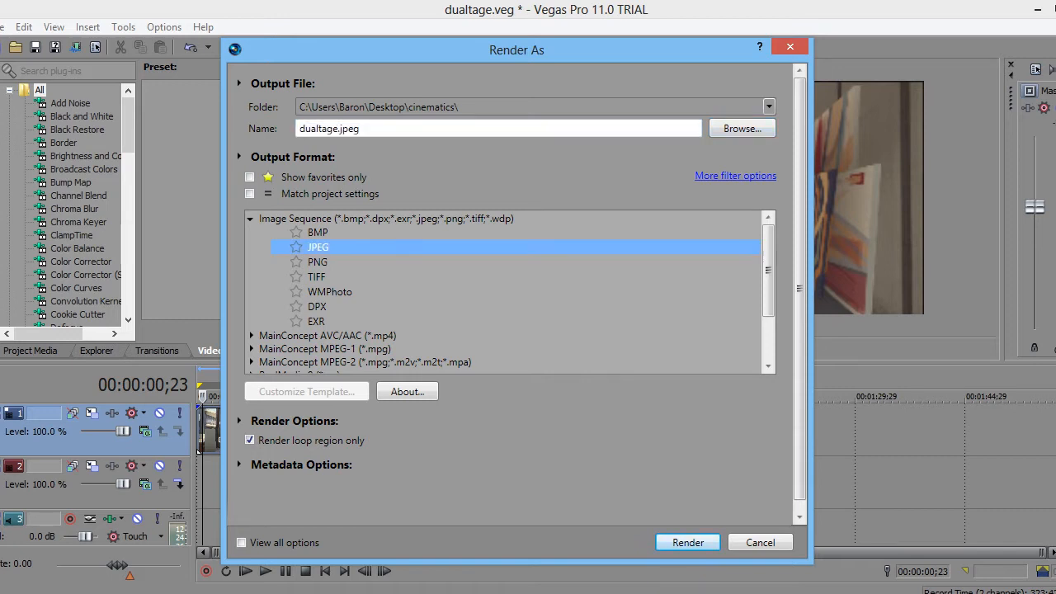
{"action": "left_click_drag", "start_coordinate": [412, 49], "coordinate": [604, 55]}
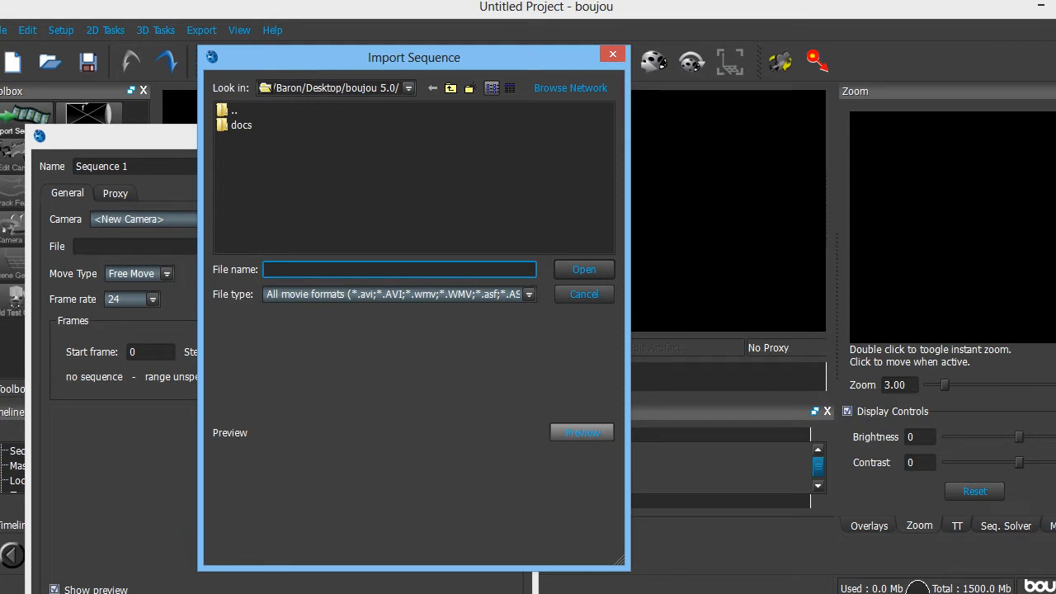
- Import cin1_000000.jpeg from the Desktop cinematics folder as the image sequence
{"action": "left_click", "coordinate": [235, 110]}
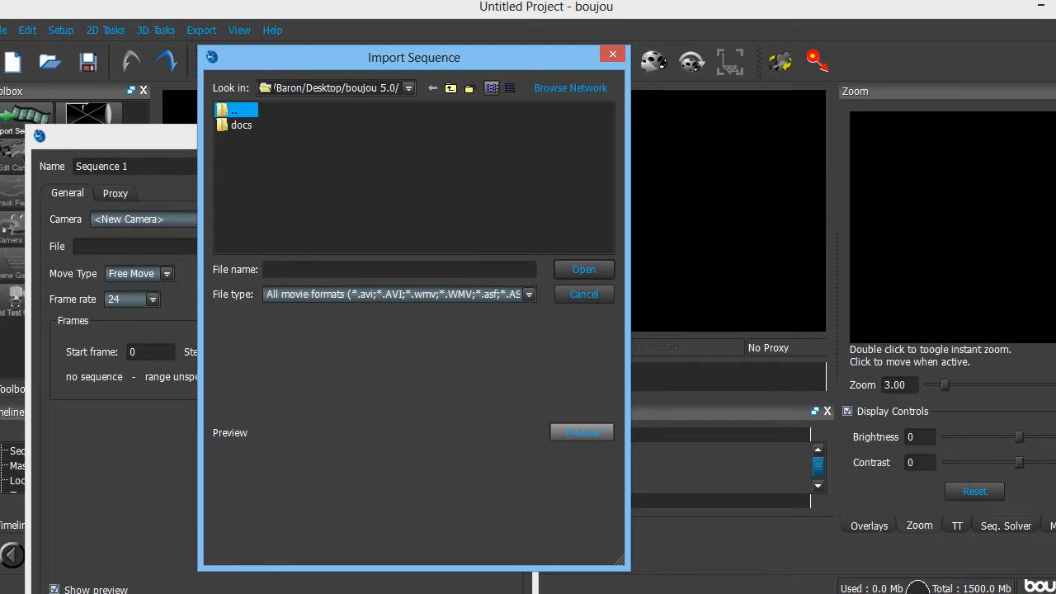
{"action": "double_click", "coordinate": [234, 111]}
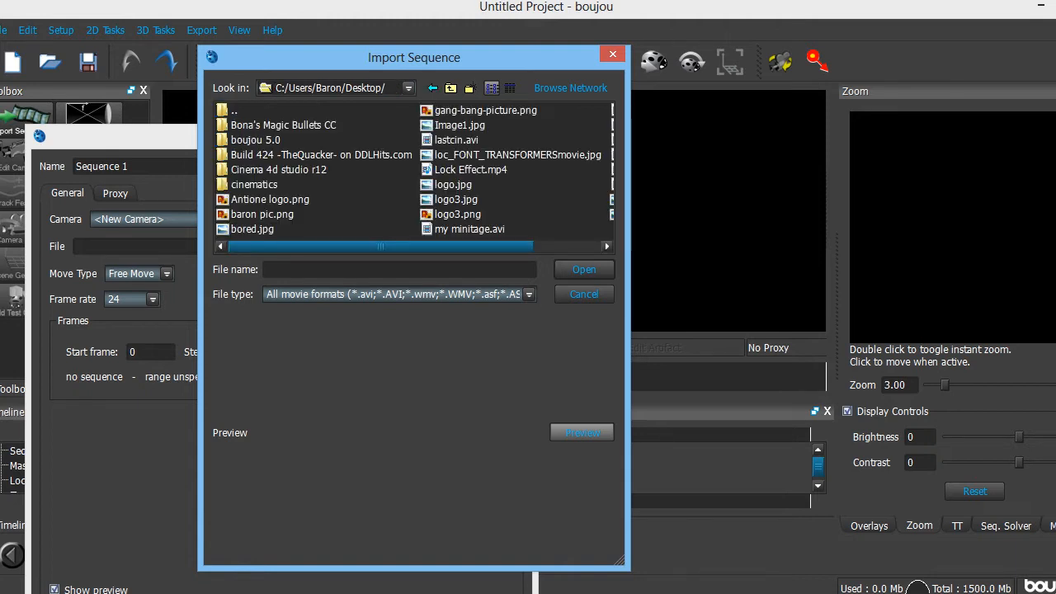
{"action": "left_click", "coordinate": [255, 185]}
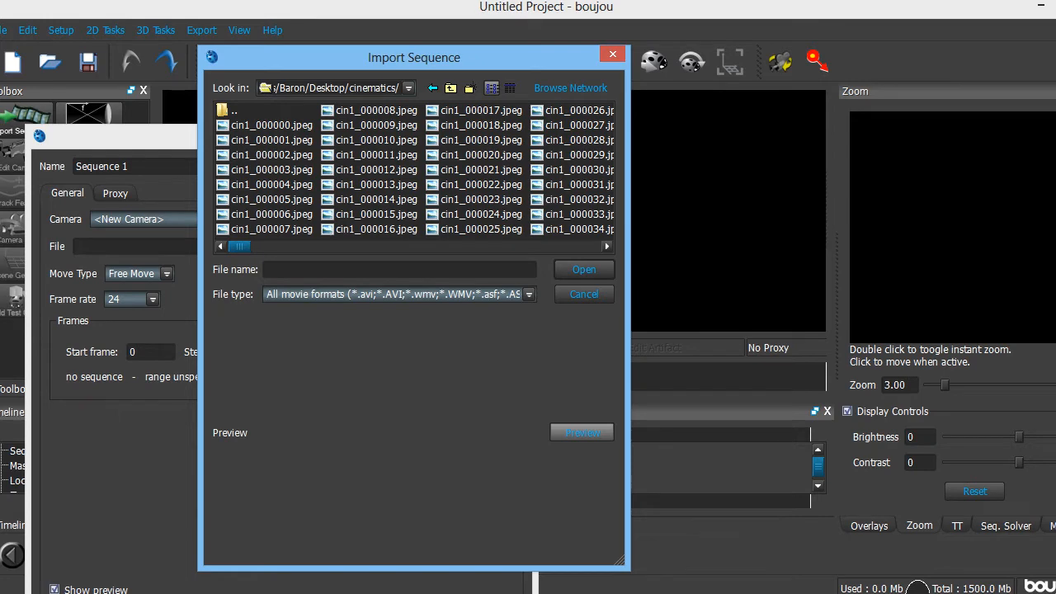
{"action": "left_click", "coordinate": [272, 126]}
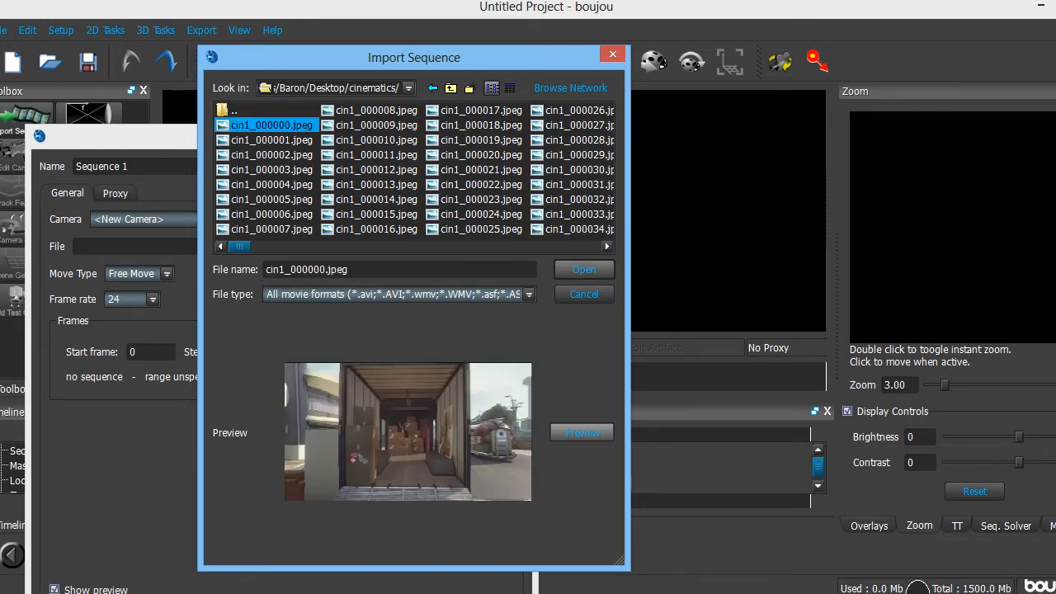
{"action": "left_click", "coordinate": [584, 269]}
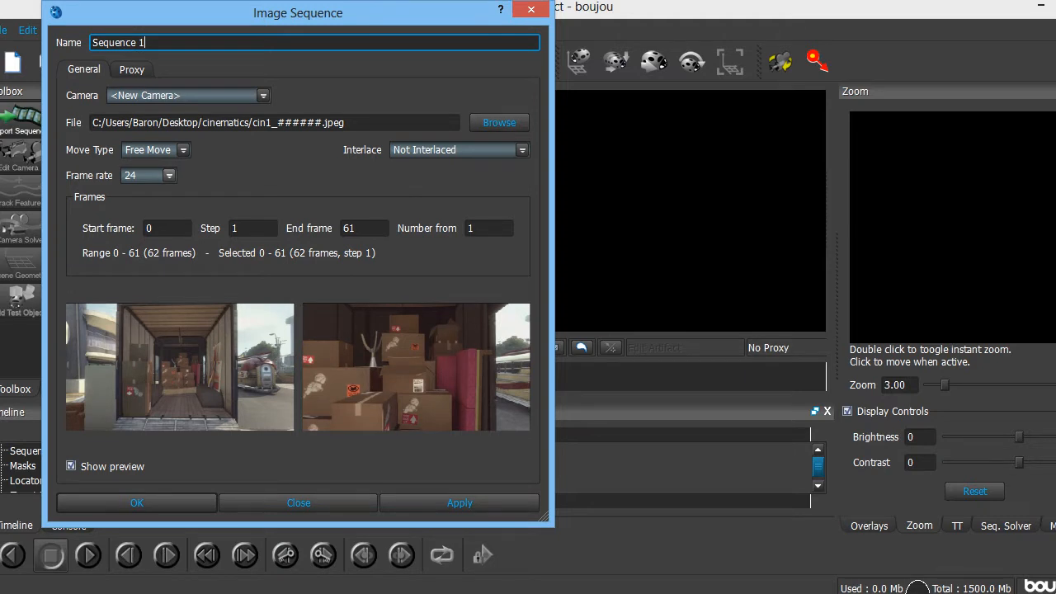
- Set the image sequence frame rate to 29.97 fps, apply it, and close the dialog
{"action": "left_click", "coordinate": [169, 175]}
{"action": "key", "text": "Escape"}
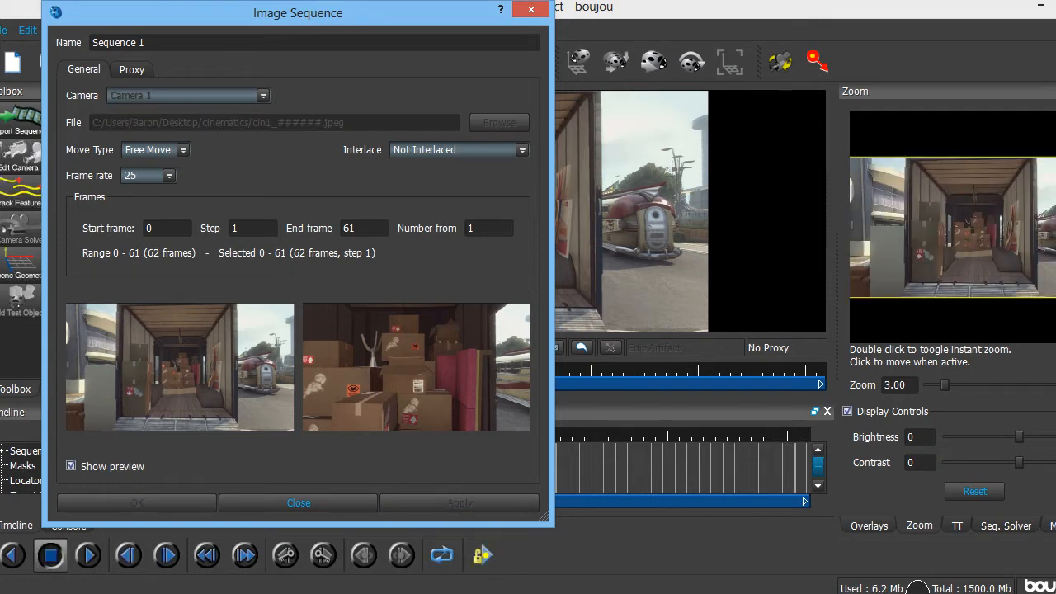
{"action": "left_click", "coordinate": [169, 176]}
{"action": "left_click", "coordinate": [153, 215]}
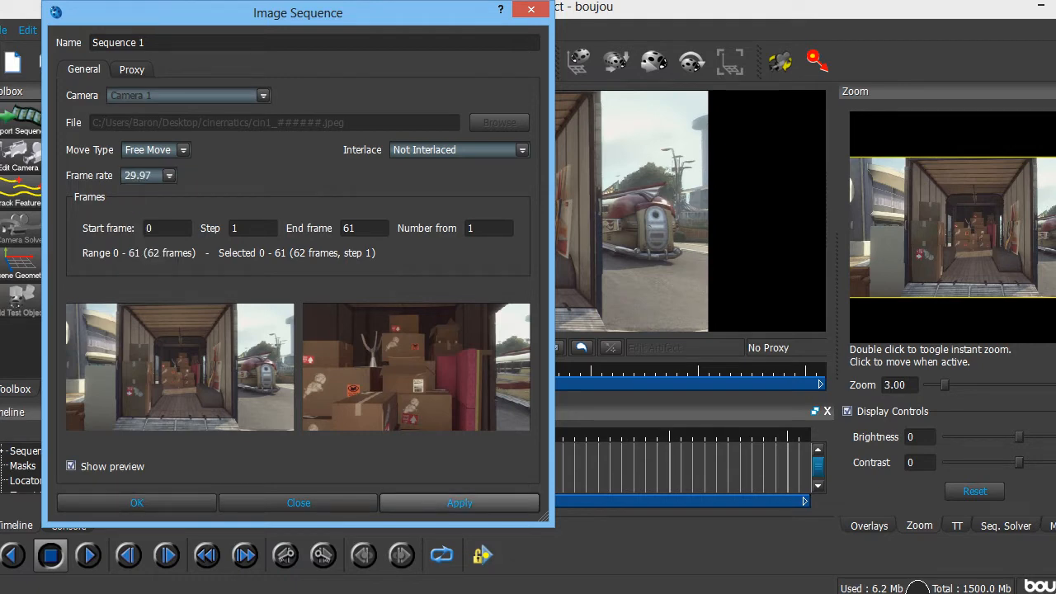
{"action": "left_click", "coordinate": [460, 503]}
{"action": "left_click", "coordinate": [298, 503]}
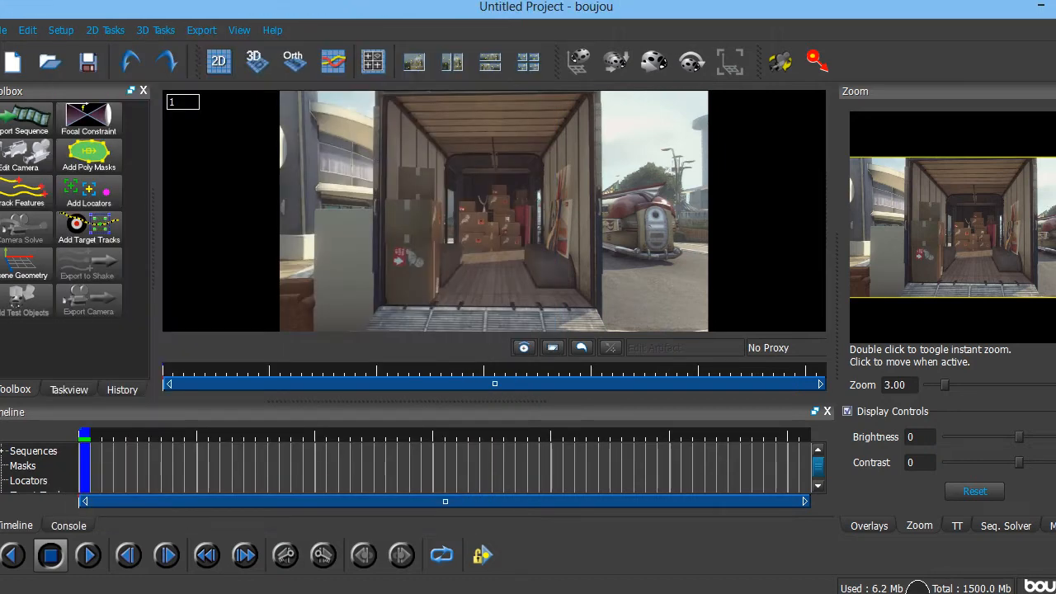
- At frame 30, draw a five-point polygon mask around the right-wall paintings and check it at frame 18
{"action": "left_click", "coordinate": [108, 436]}
{"action": "left_click_drag", "start_coordinate": [108, 436], "coordinate": [85, 436]}
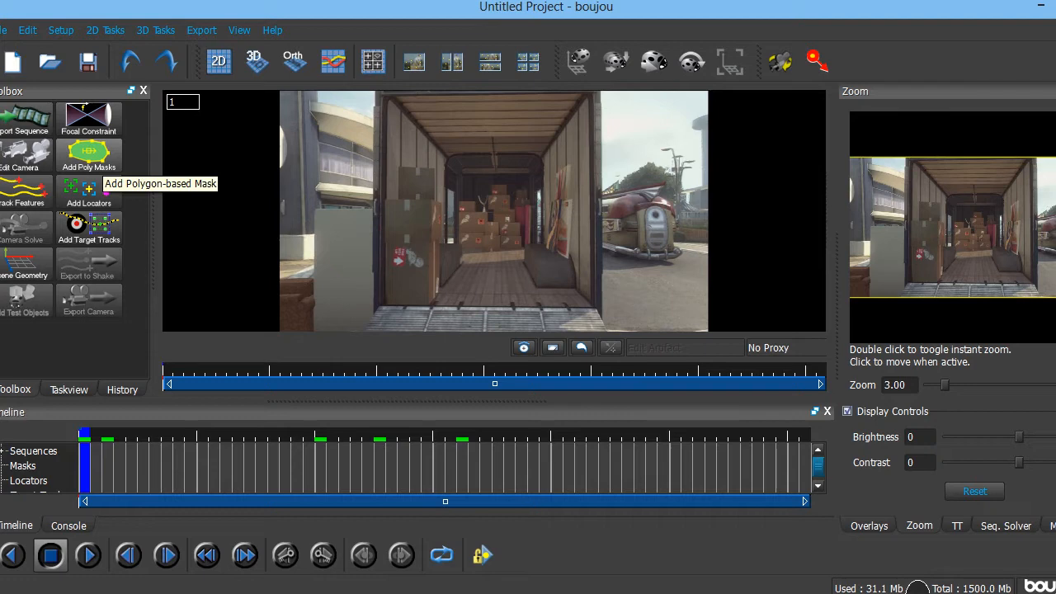
{"action": "left_click", "coordinate": [89, 153]}
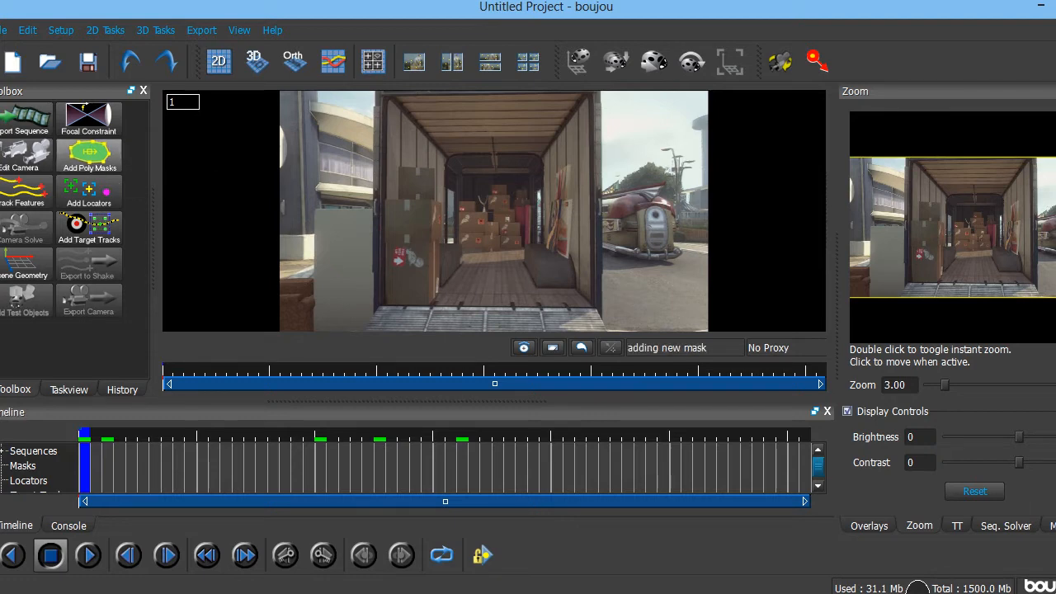
{"action": "left_click", "coordinate": [427, 437]}
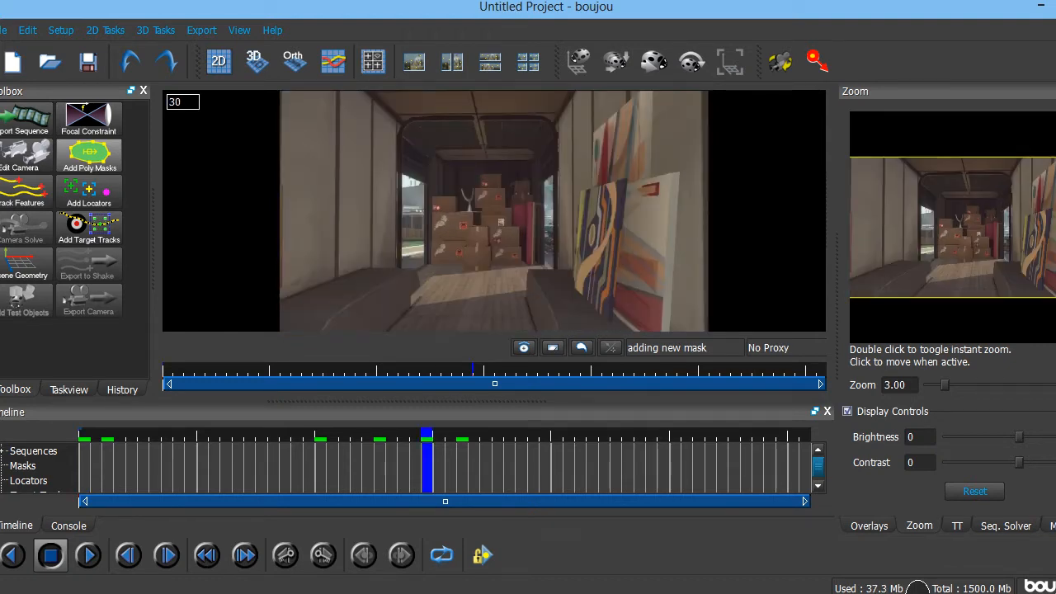
{"action": "left_click", "coordinate": [527, 268]}
{"action": "left_click", "coordinate": [557, 329]}
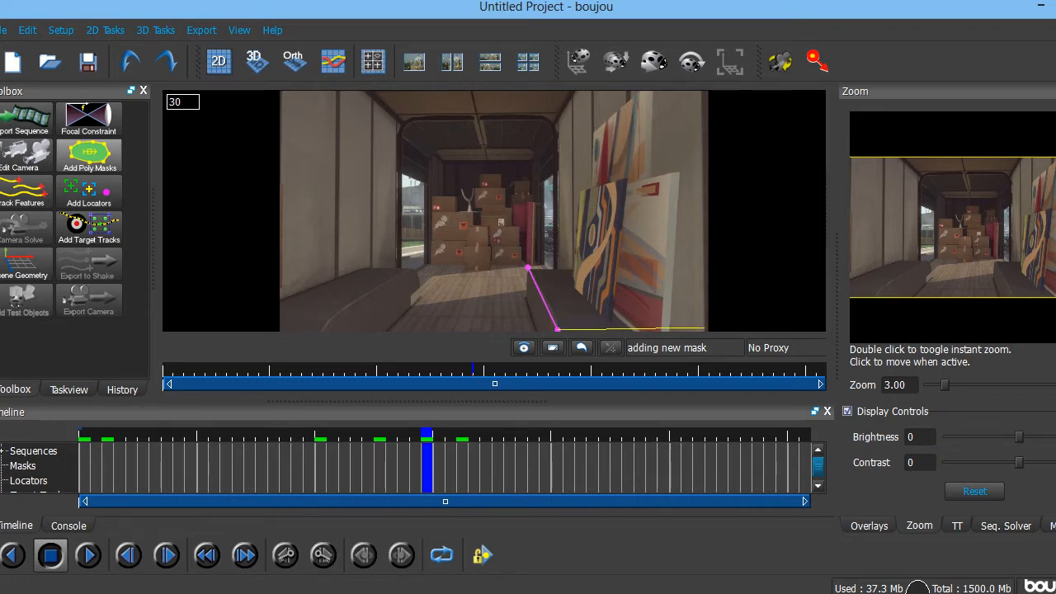
{"action": "left_click", "coordinate": [709, 329]}
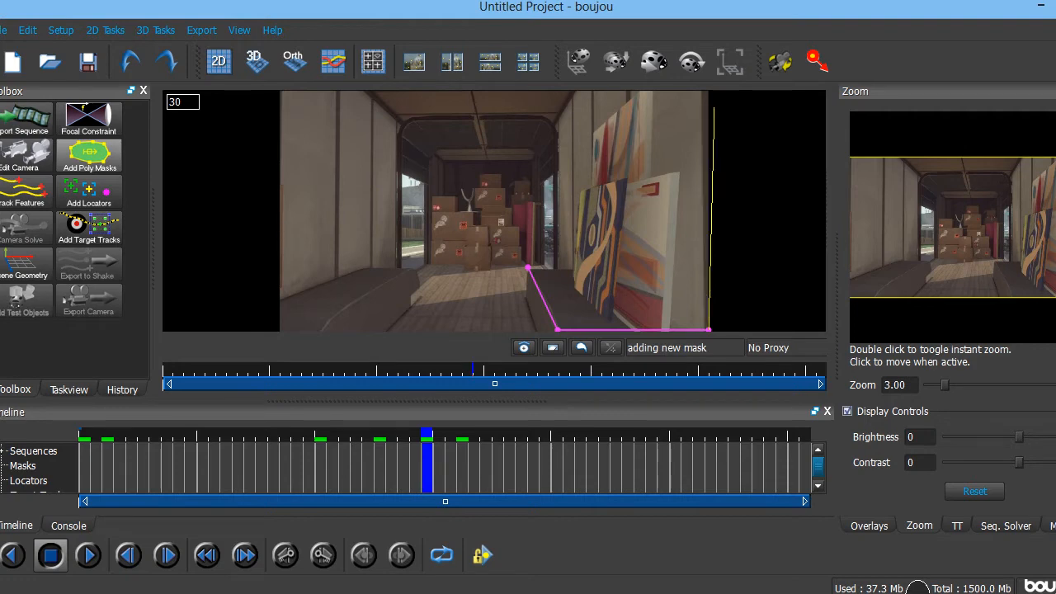
{"action": "left_click", "coordinate": [708, 92]}
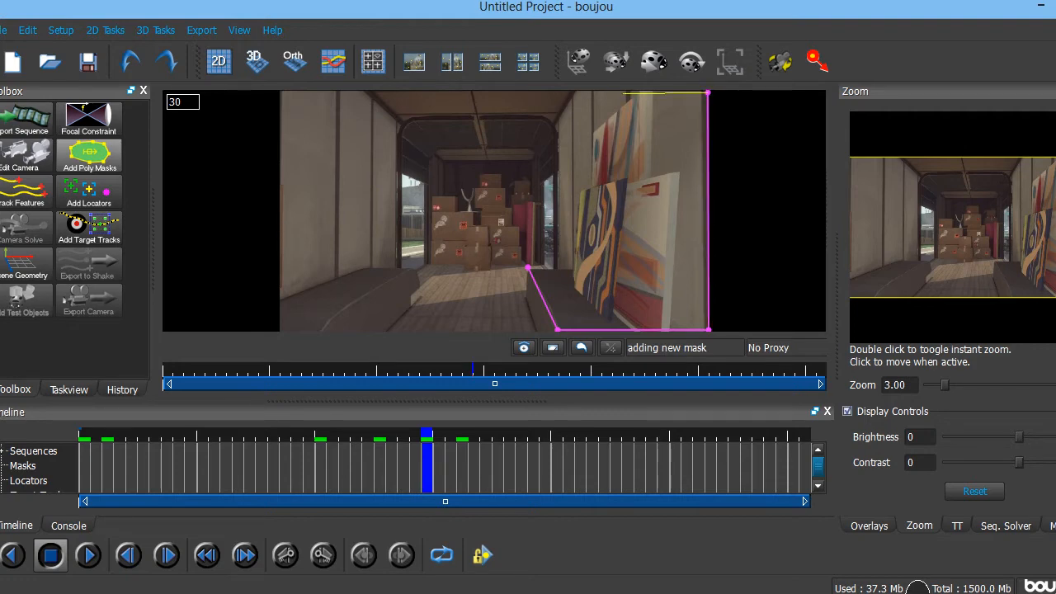
{"action": "left_click", "coordinate": [520, 91]}
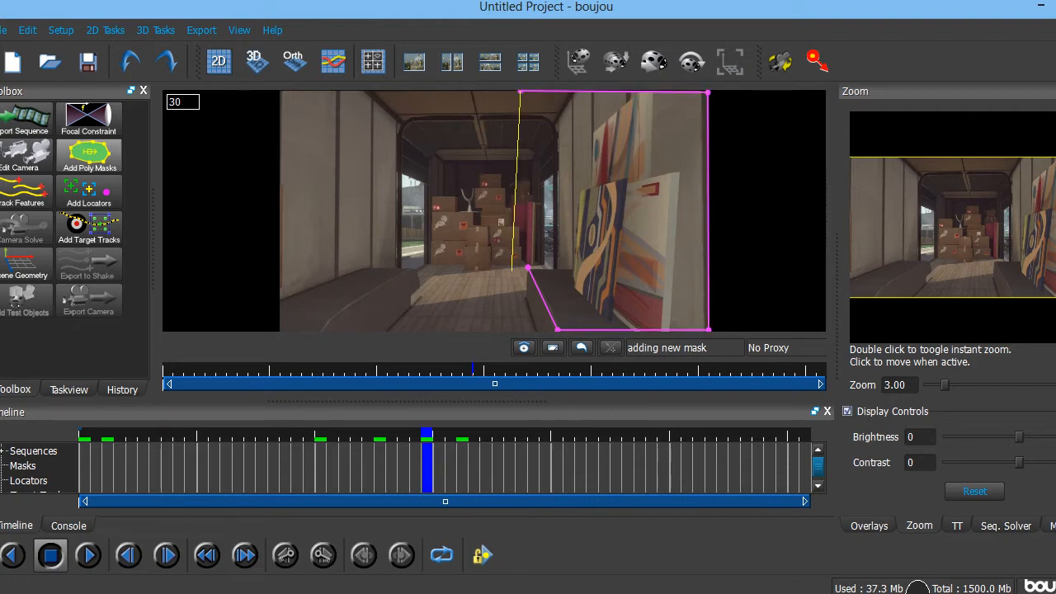
{"action": "left_click", "coordinate": [528, 267]}
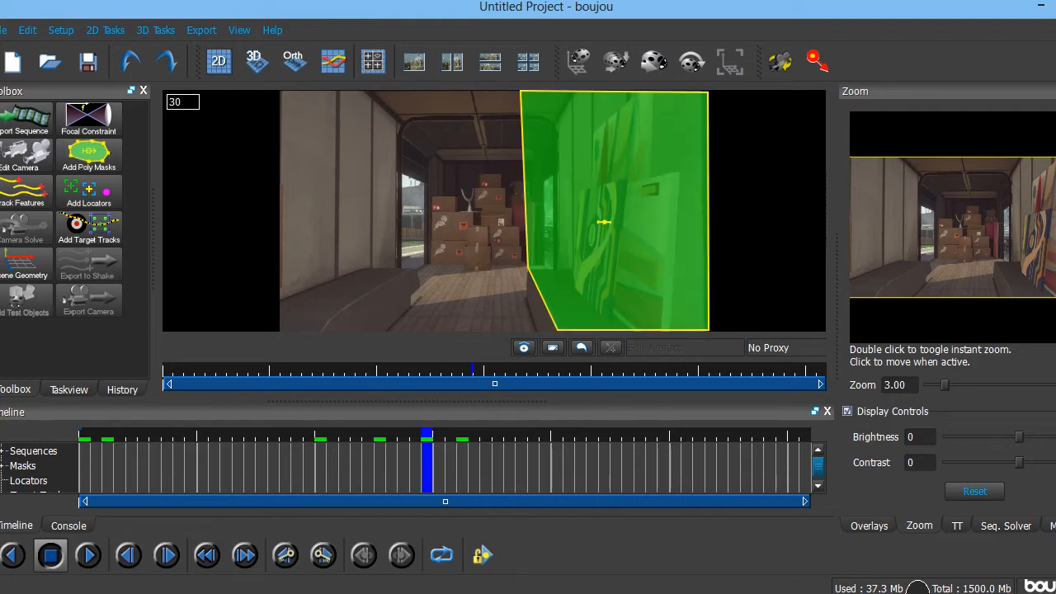
{"action": "left_click", "coordinate": [284, 435]}
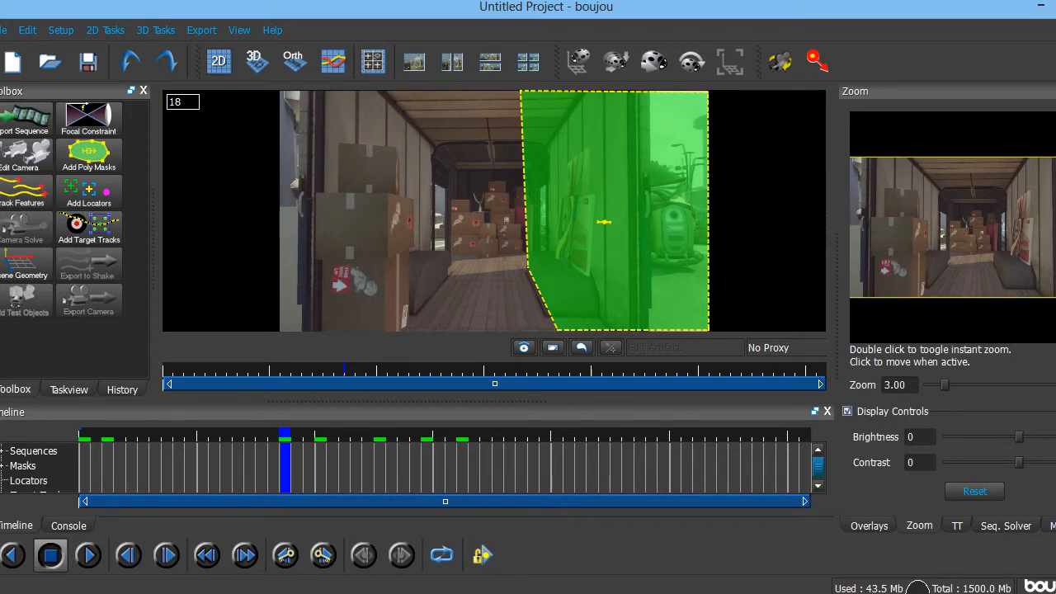
- Open Feature Tracking Properties with advanced options shown and lower the Sensitivity slider
{"action": "left_click", "coordinate": [25, 192]}
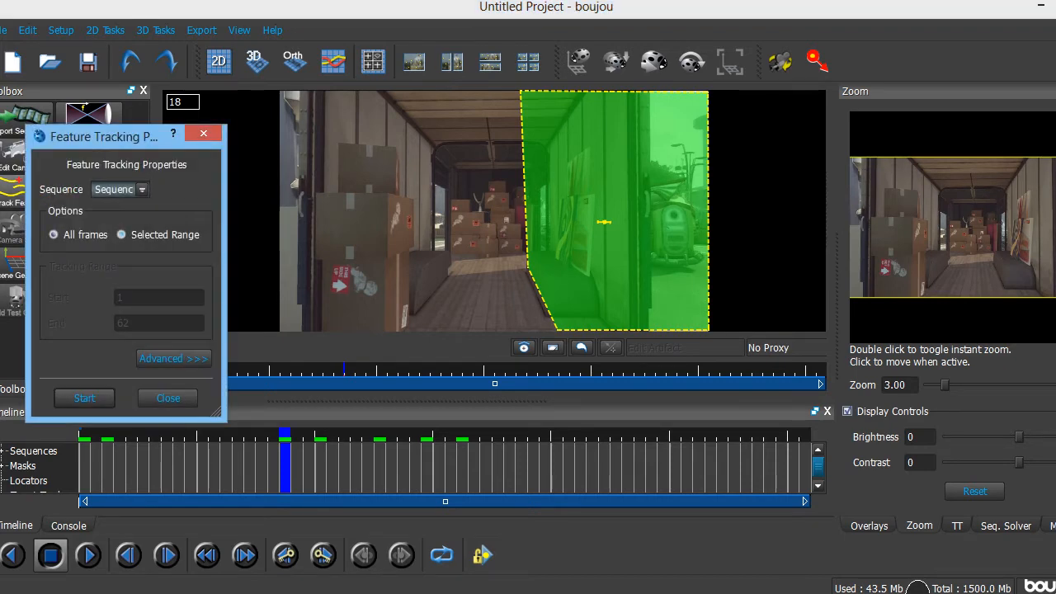
{"action": "left_click", "coordinate": [173, 358]}
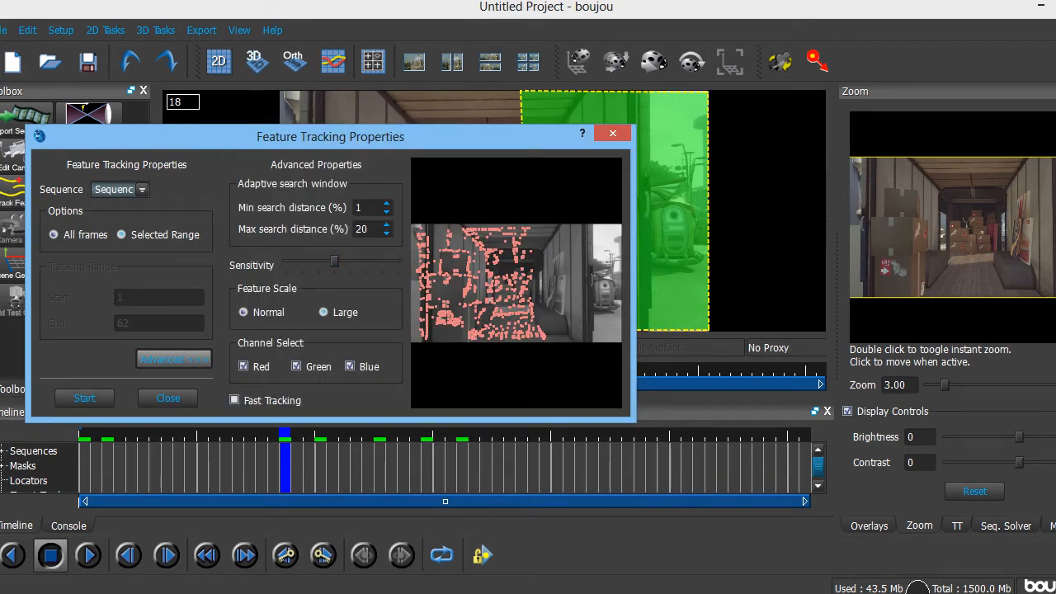
{"action": "mouse_move", "coordinate": [334, 261]}
{"action": "left_mouse_down"}
{"action": "mouse_move", "coordinate": [398, 260]}
{"action": "mouse_move", "coordinate": [319, 260]}
{"action": "left_mouse_up"}
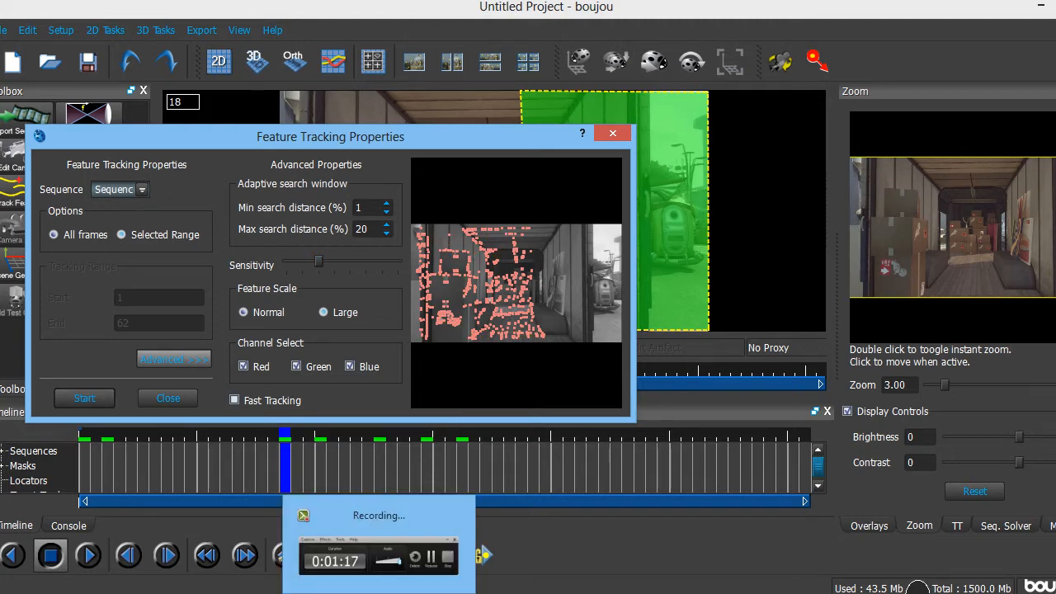
- Inspect the feature tracks at frames 1, 27, 40 and 41, then open Advanced Camera Solve
{"action": "left_click", "coordinate": [379, 592]}
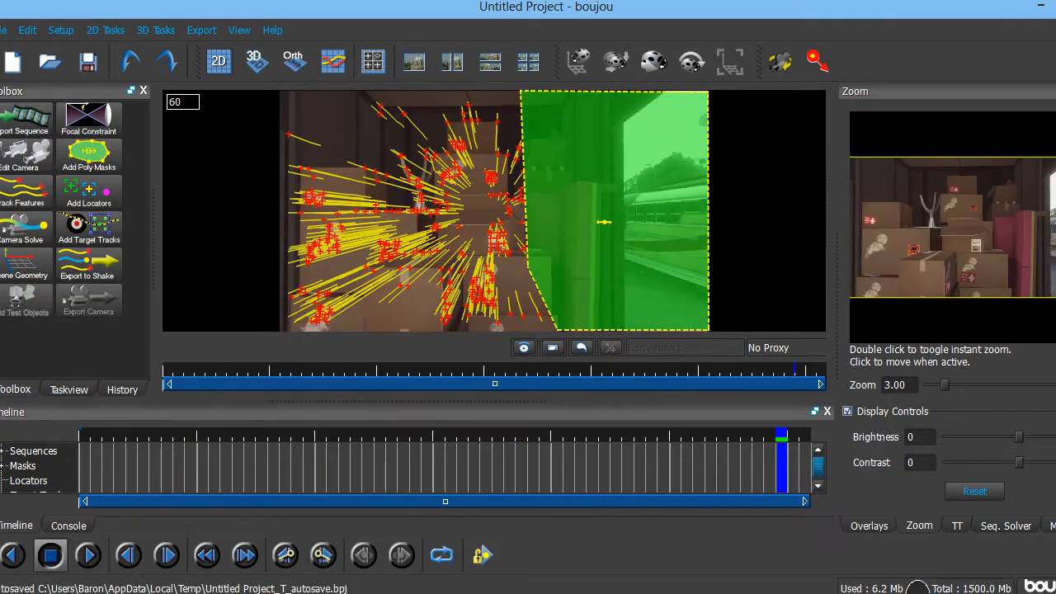
{"action": "key", "text": "Home"}
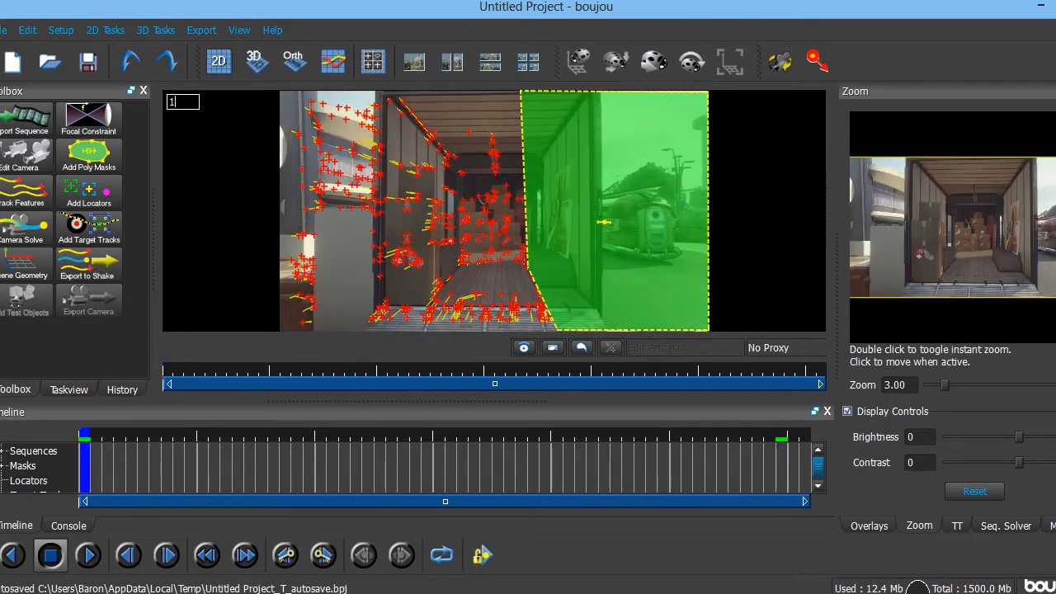
{"action": "left_click", "coordinate": [391, 436]}
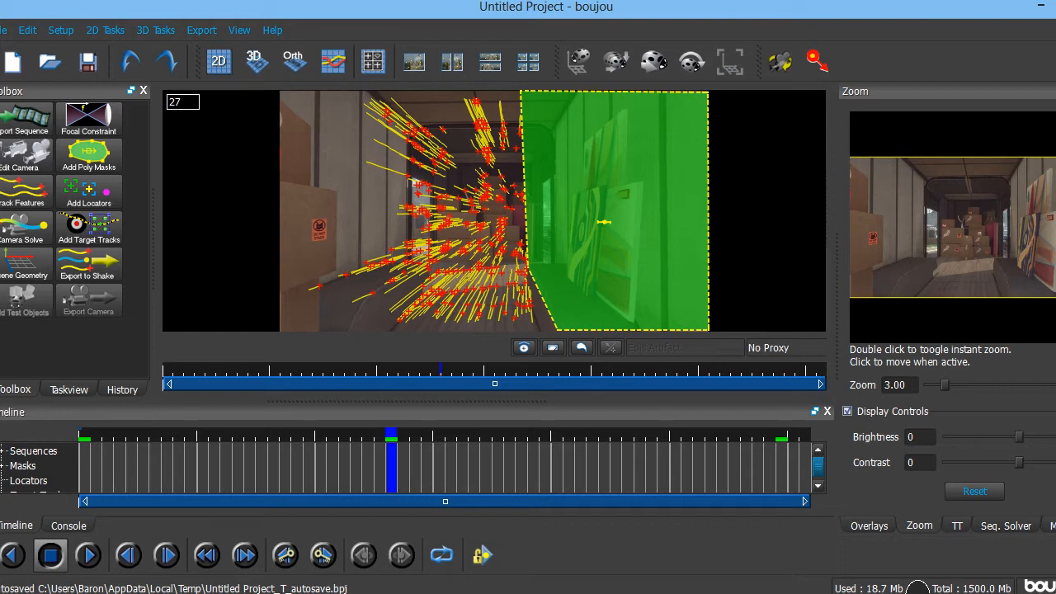
{"action": "left_click", "coordinate": [546, 436]}
{"action": "left_click", "coordinate": [557, 436]}
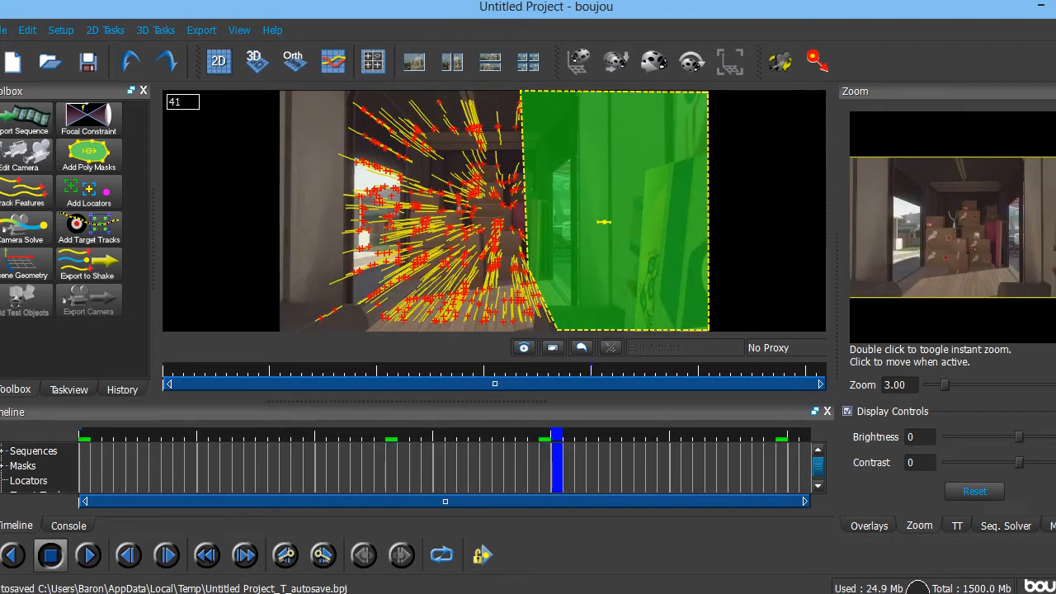
{"action": "left_click", "coordinate": [84, 436]}
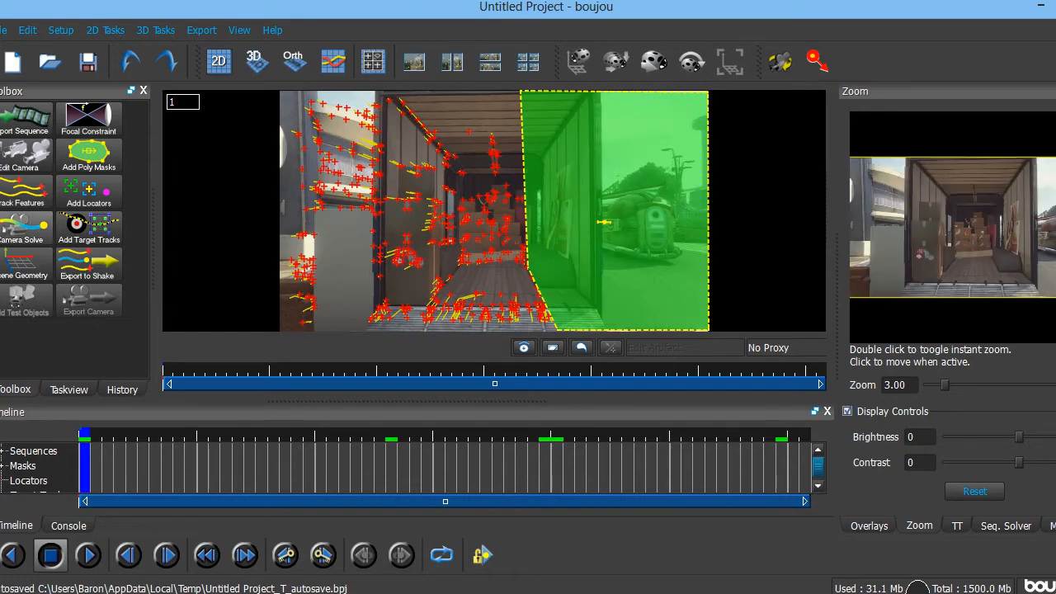
{"action": "left_click", "coordinate": [25, 218]}
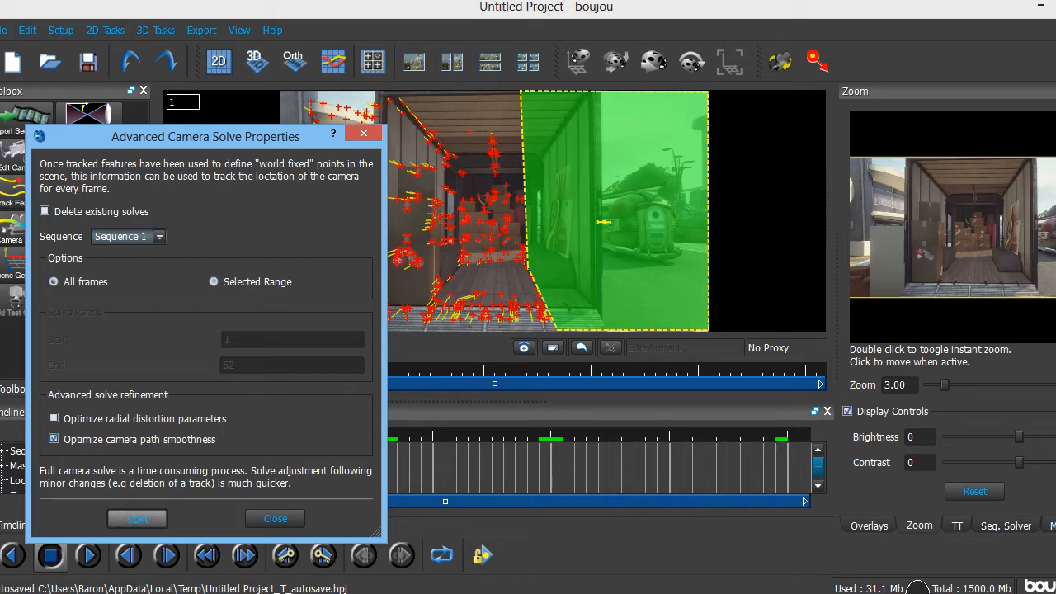
- Solve the camera over all frames as Camera solve 1 and scrub back through the solved points
{"action": "left_click", "coordinate": [137, 518]}
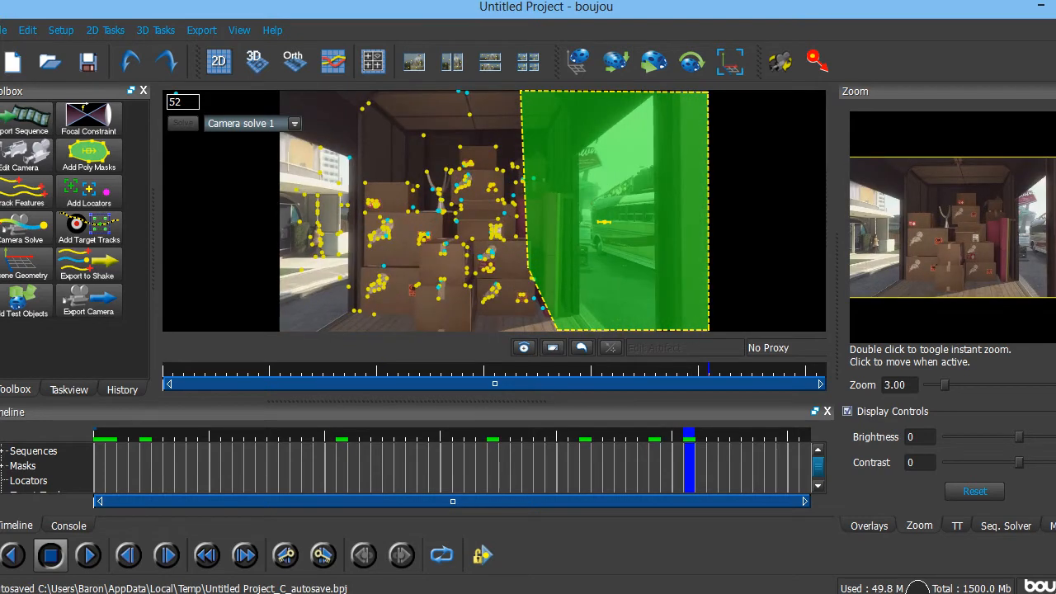
{"action": "left_click_drag", "start_coordinate": [689, 434], "coordinate": [597, 435]}
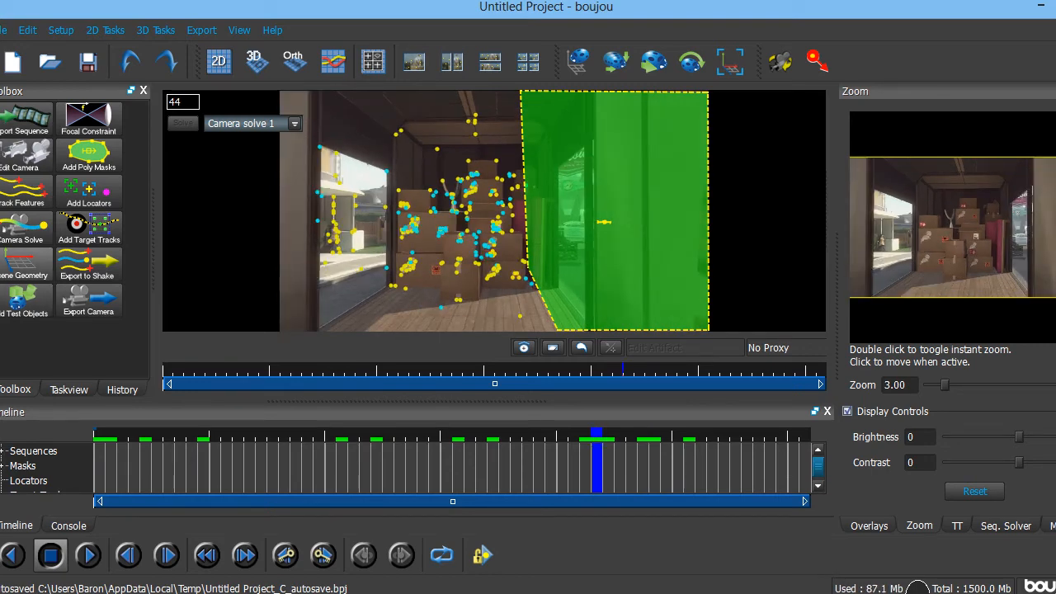
- In Scene Geometry, add an origin coordinate frame hint connected to track 169
{"action": "left_click", "coordinate": [25, 264]}
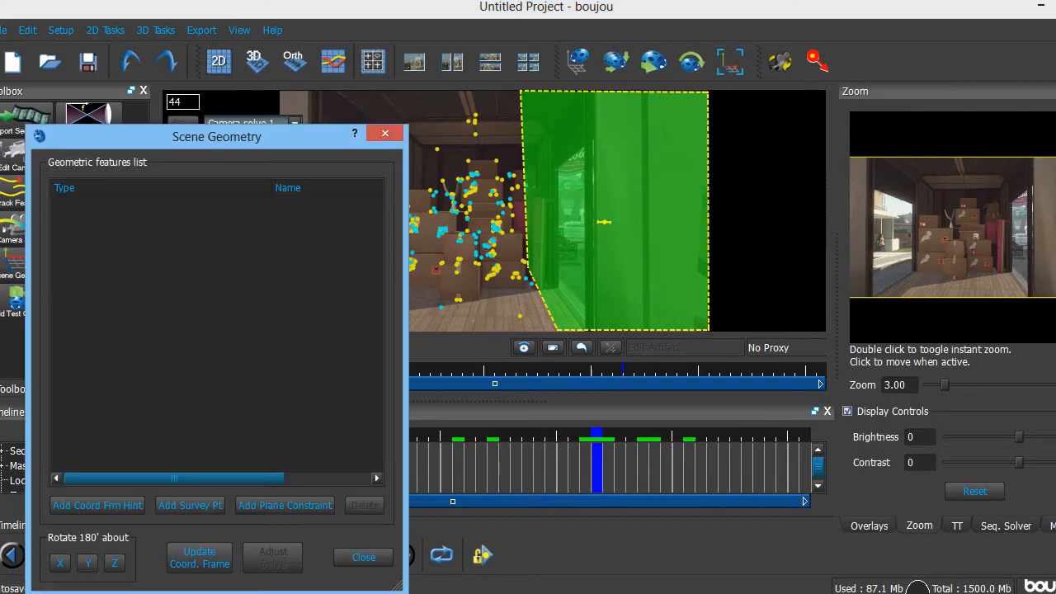
{"action": "left_click_drag", "start_coordinate": [217, 137], "coordinate": [753, 13]}
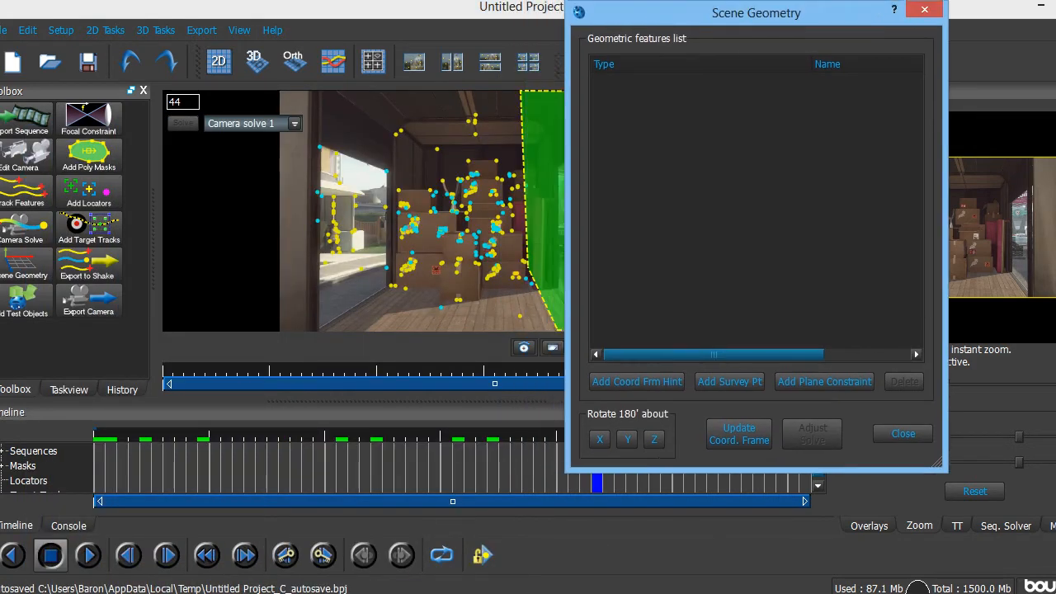
{"action": "left_click", "coordinate": [637, 381]}
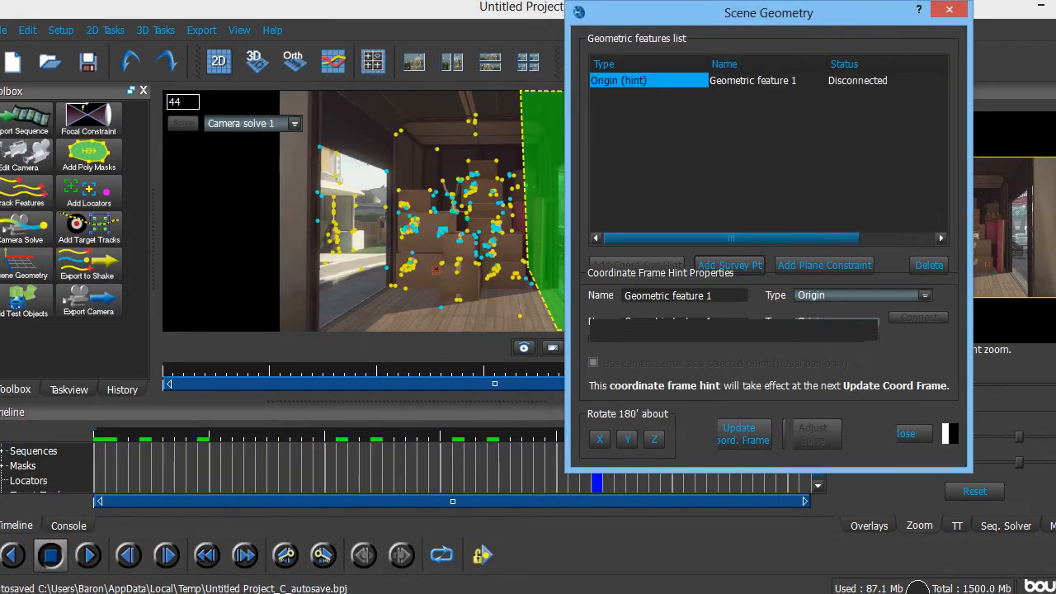
{"action": "mouse_move", "coordinate": [743, 12]}
{"action": "left_mouse_down"}
{"action": "mouse_move", "coordinate": [771, 135]}
{"action": "mouse_move", "coordinate": [731, 60]}
{"action": "left_mouse_up"}
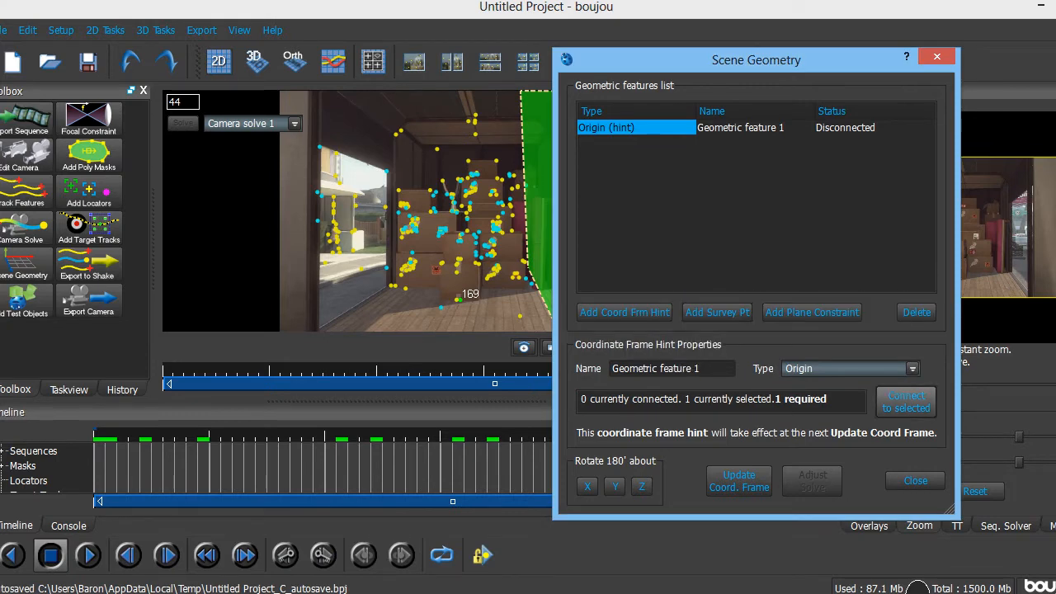
{"action": "left_click", "coordinate": [906, 401]}
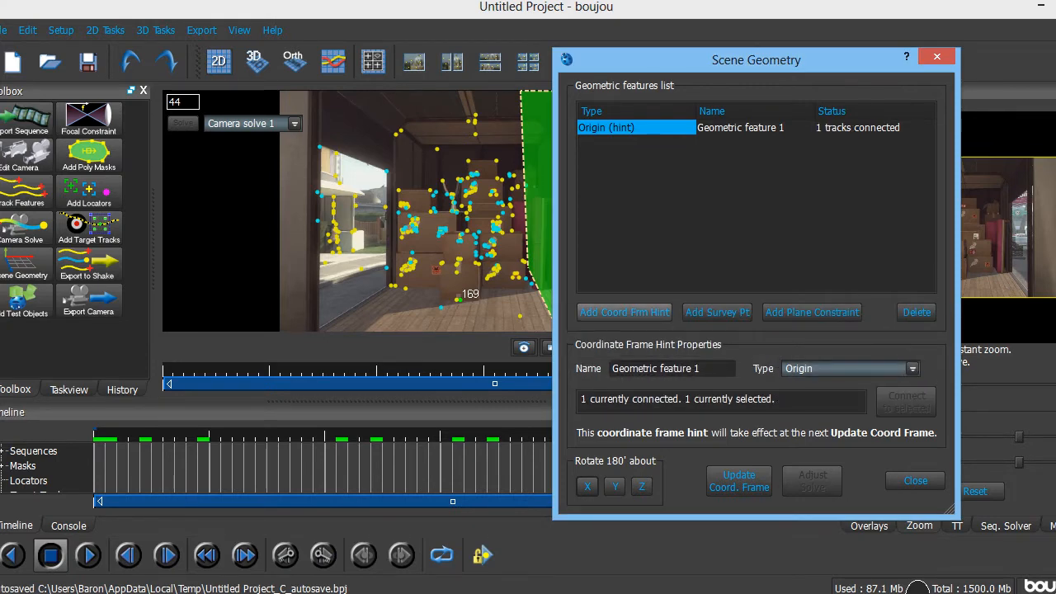
- Add an x-axis hint and connect it to two selected tracks including track 438
{"action": "left_click", "coordinate": [625, 312]}
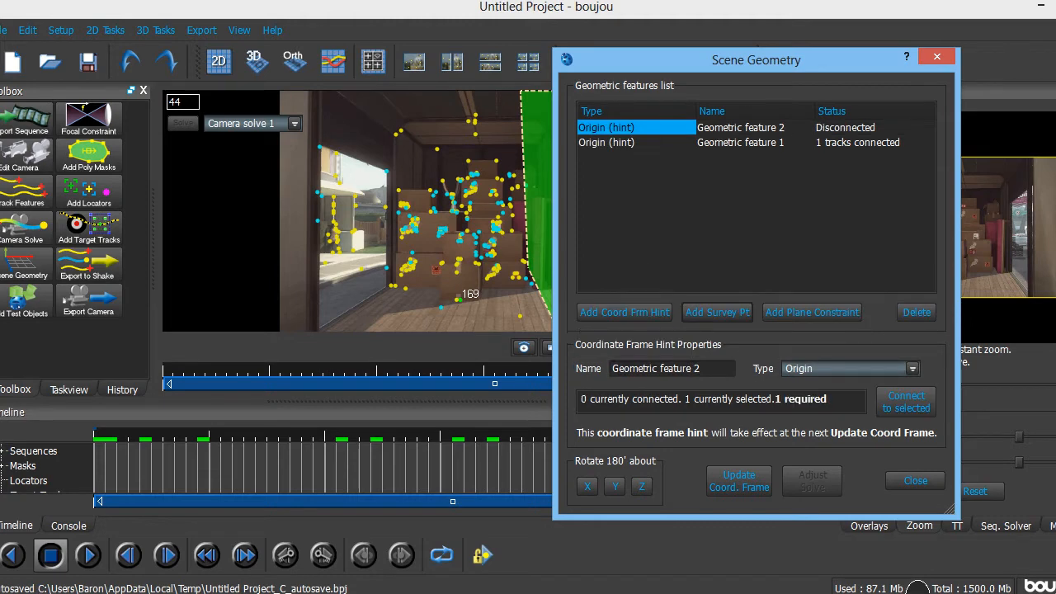
{"action": "left_click", "coordinate": [913, 369]}
{"action": "left_click", "coordinate": [802, 397]}
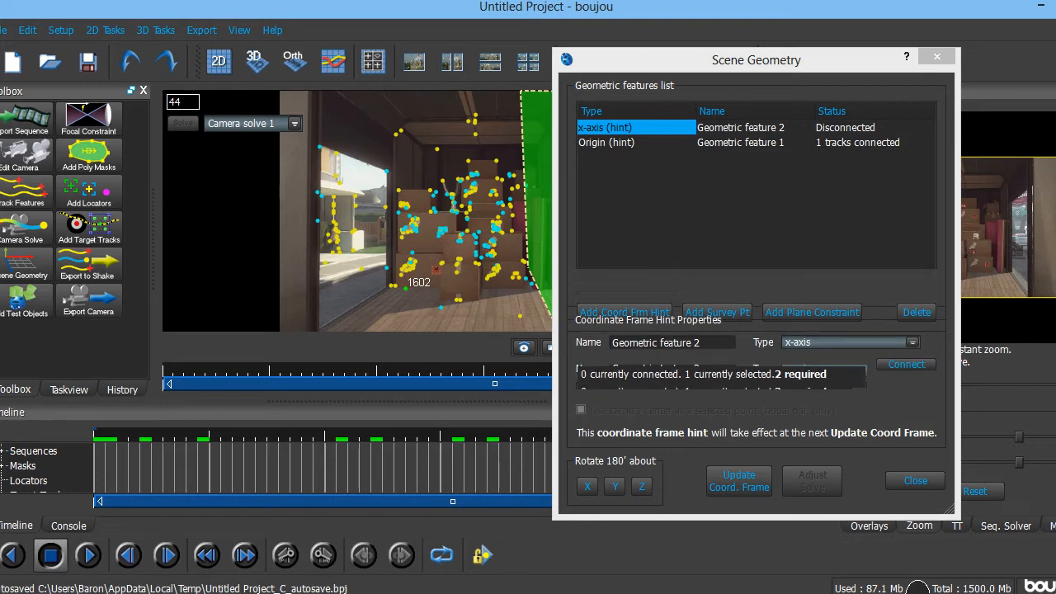
{"action": "left_click", "coordinate": [531, 283], "text": "ctrl"}
{"action": "left_click", "coordinate": [907, 402]}
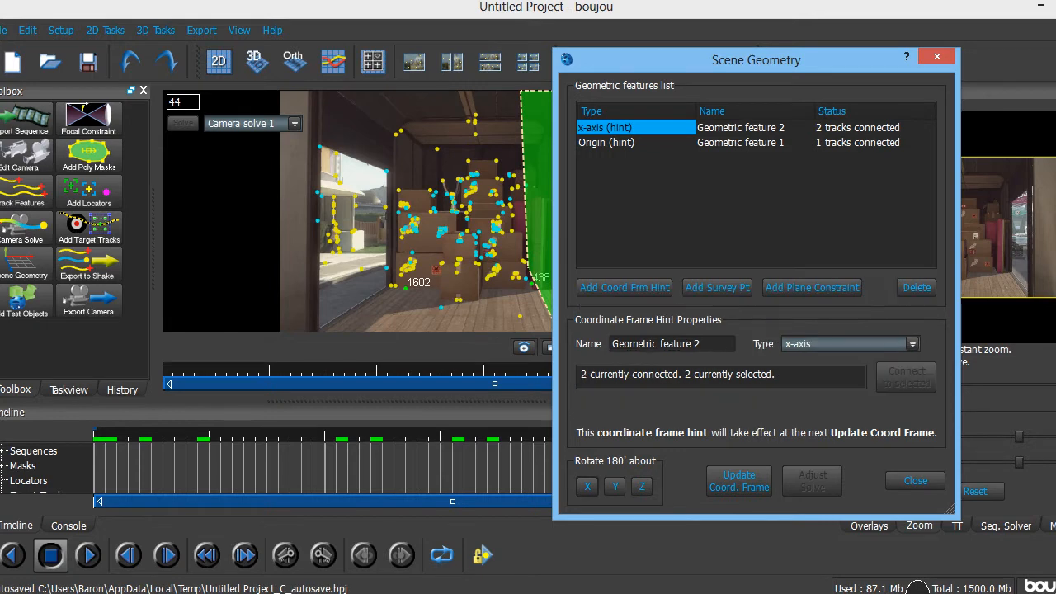
- Add a z-axis hint connected to tracks 22 and 170, then update the coordinate frame
{"action": "left_click", "coordinate": [625, 312]}
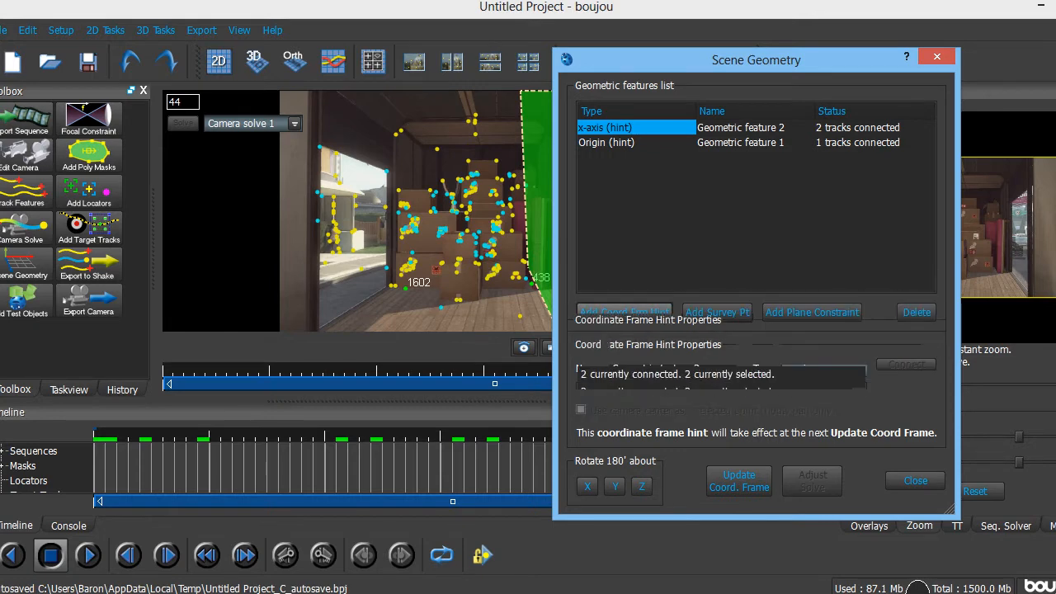
{"action": "left_click", "coordinate": [911, 369]}
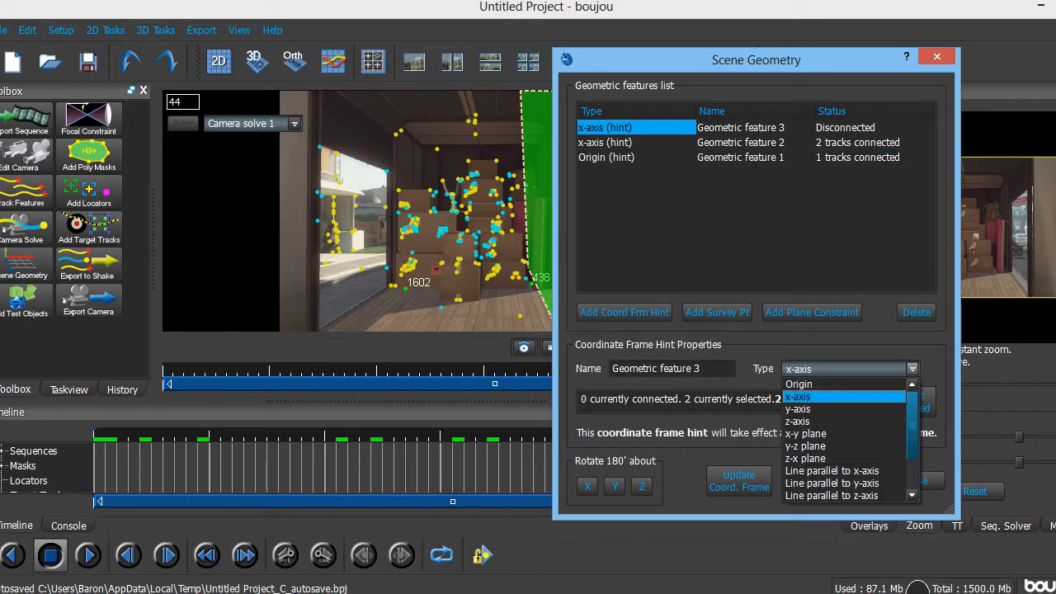
{"action": "left_click", "coordinate": [842, 421]}
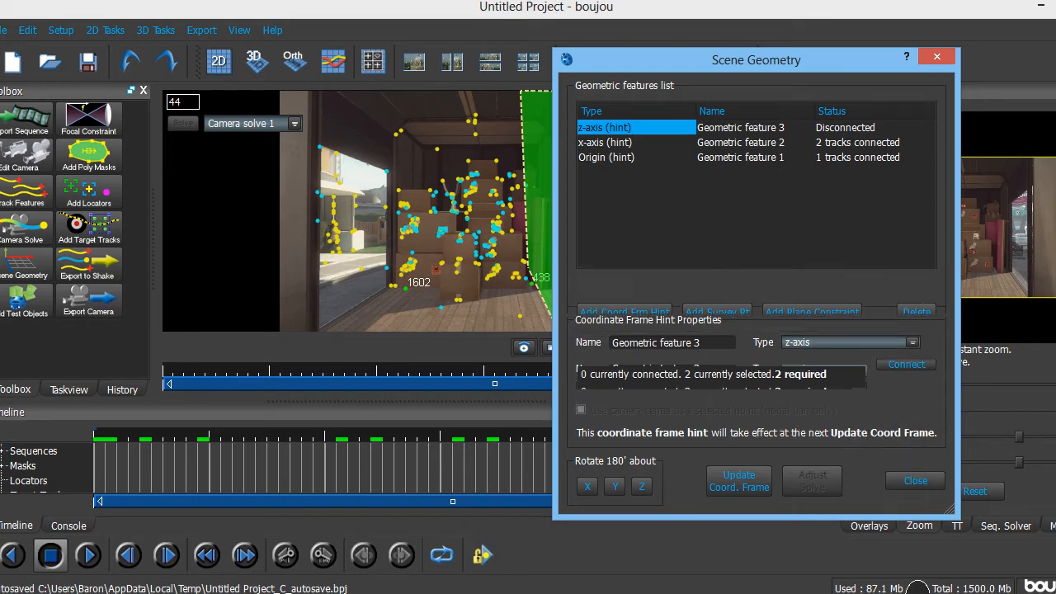
{"action": "left_click", "coordinate": [441, 308]}
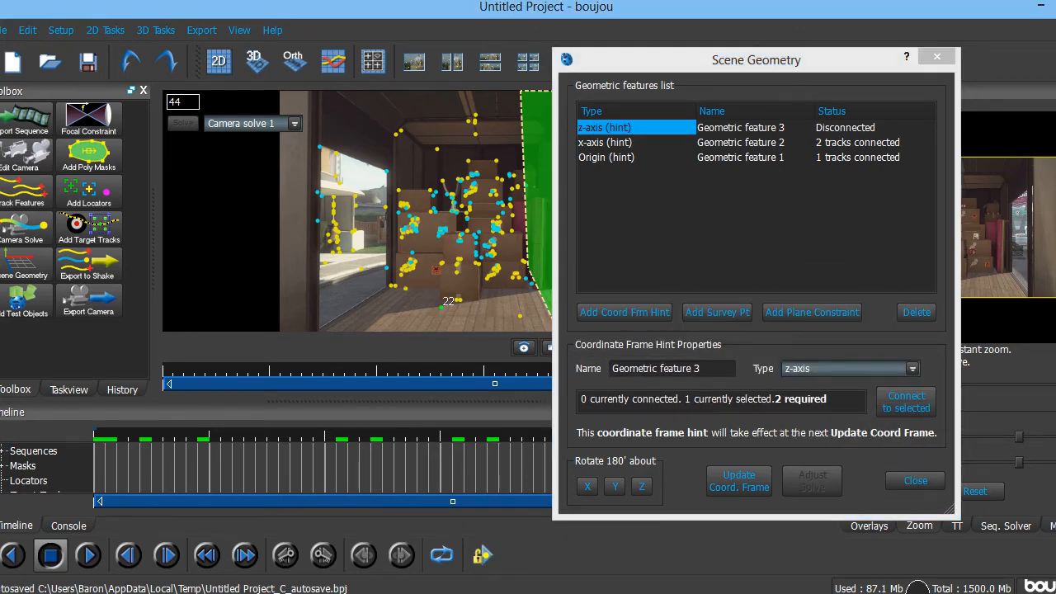
{"action": "left_click", "coordinate": [459, 299], "text": "ctrl"}
{"action": "left_click", "coordinate": [906, 402]}
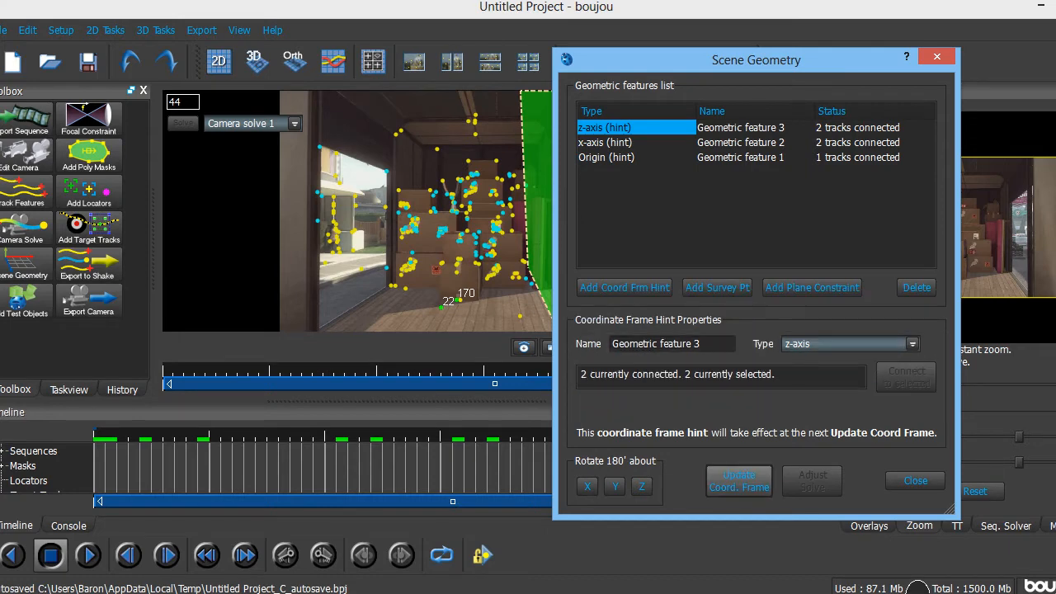
{"action": "left_click", "coordinate": [739, 480]}
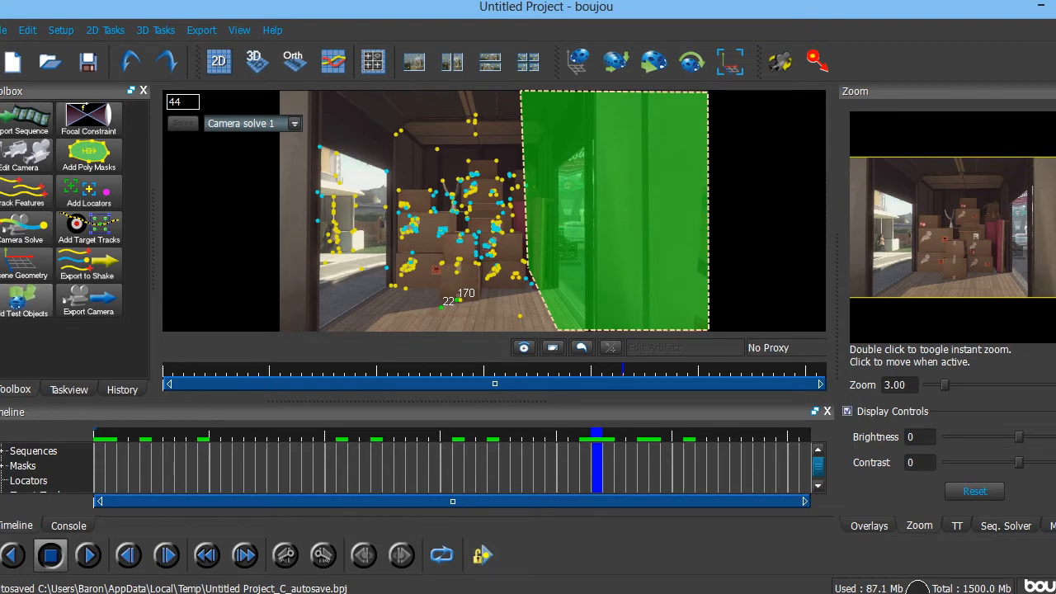
- Add a test object, verify it across the shot, then open Export Camera Solve for Camera solve 1
{"action": "left_click", "coordinate": [25, 297]}
{"action": "left_click", "coordinate": [376, 133]}
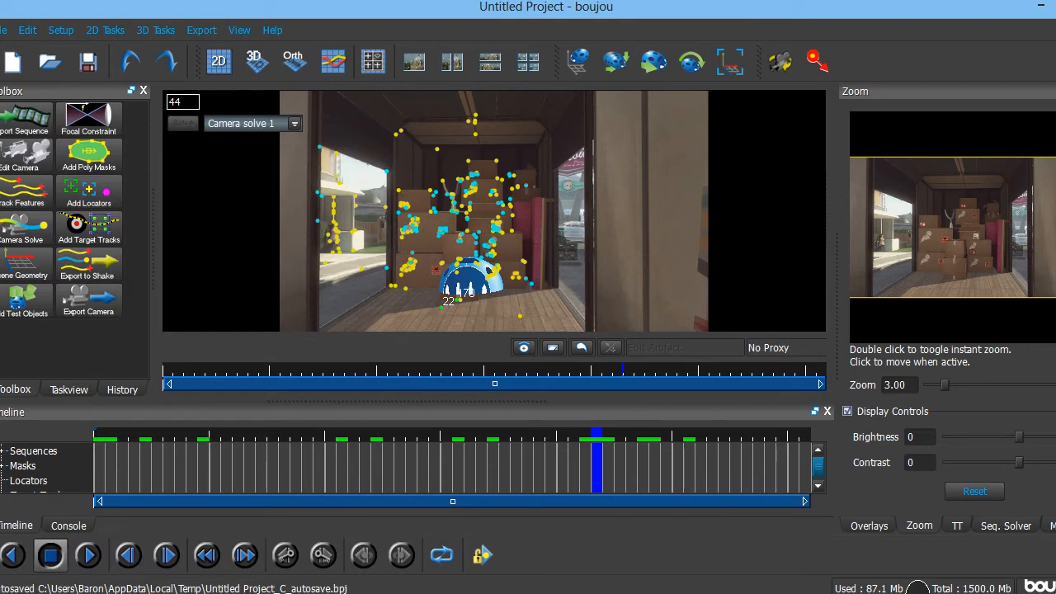
{"action": "left_click", "coordinate": [99, 437]}
{"action": "mouse_move", "coordinate": [99, 438]}
{"action": "left_mouse_down"}
{"action": "mouse_move", "coordinate": [807, 437]}
{"action": "mouse_move", "coordinate": [99, 438]}
{"action": "left_mouse_up"}
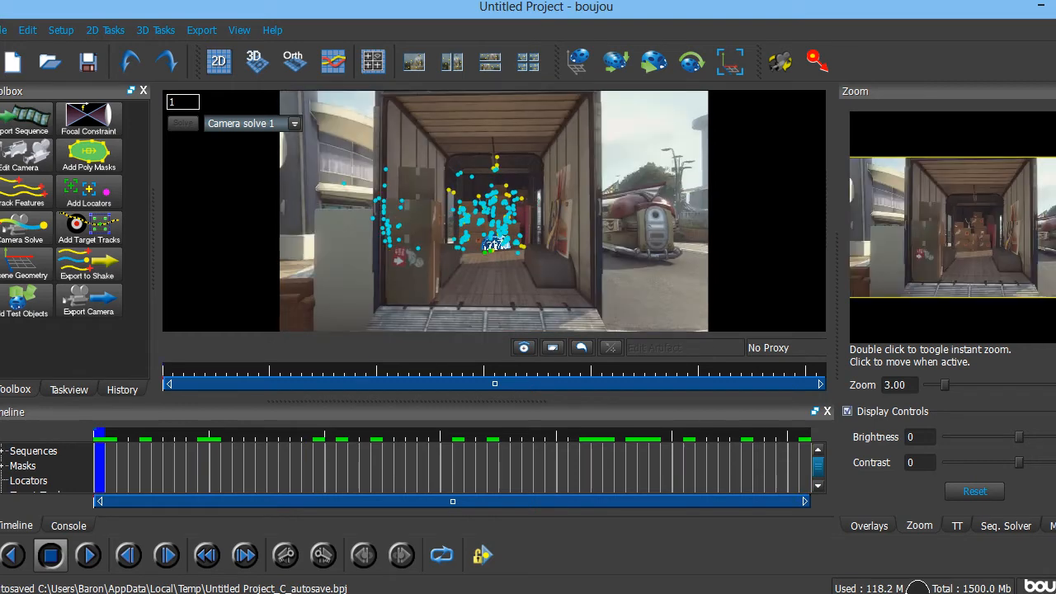
{"action": "left_click", "coordinate": [201, 30]}
{"action": "left_click", "coordinate": [249, 48]}
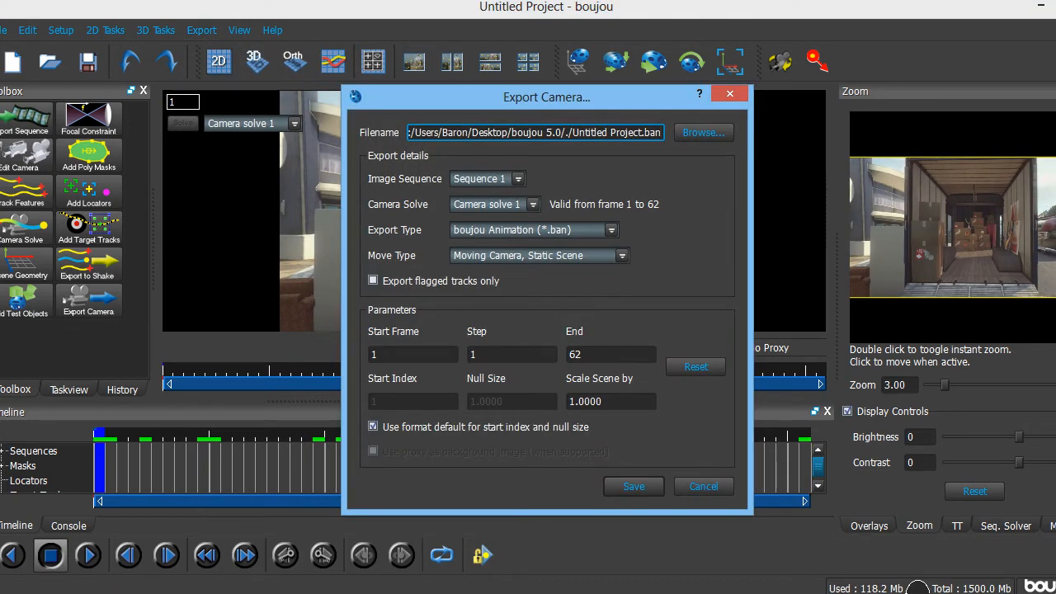
- Choose Cinema 4D (*.c4d) as the export type and name the file tutorial on the Desktop
{"action": "left_click", "coordinate": [534, 231]}
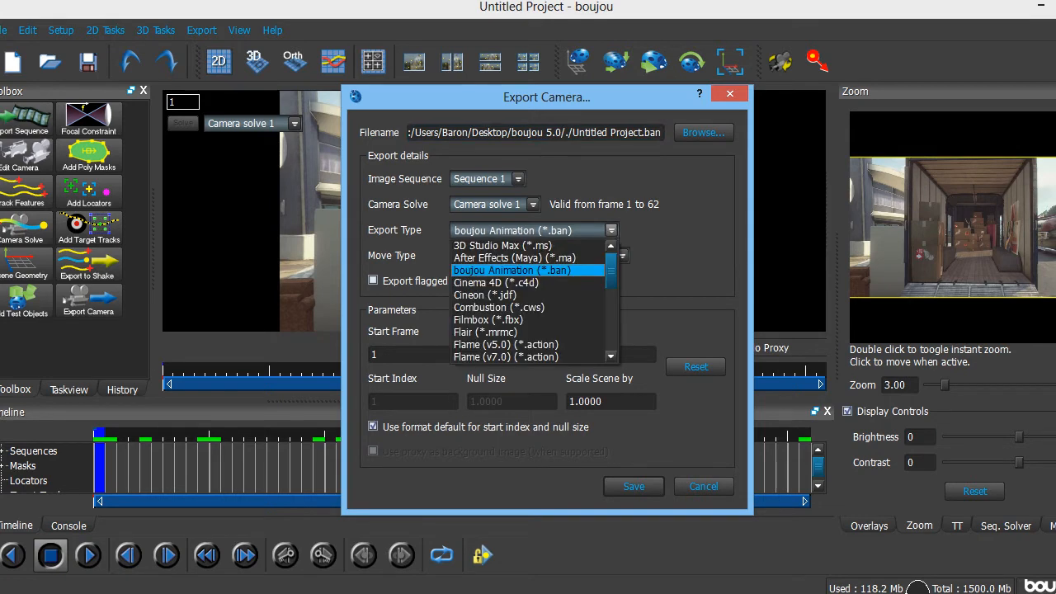
{"action": "left_click", "coordinate": [497, 283]}
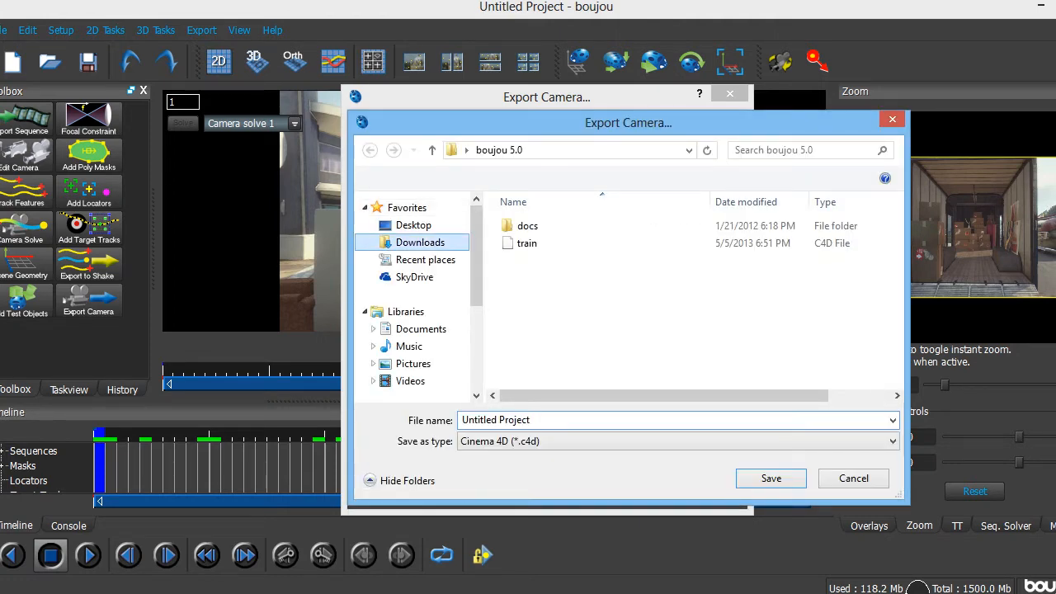
{"action": "left_click", "coordinate": [413, 225]}
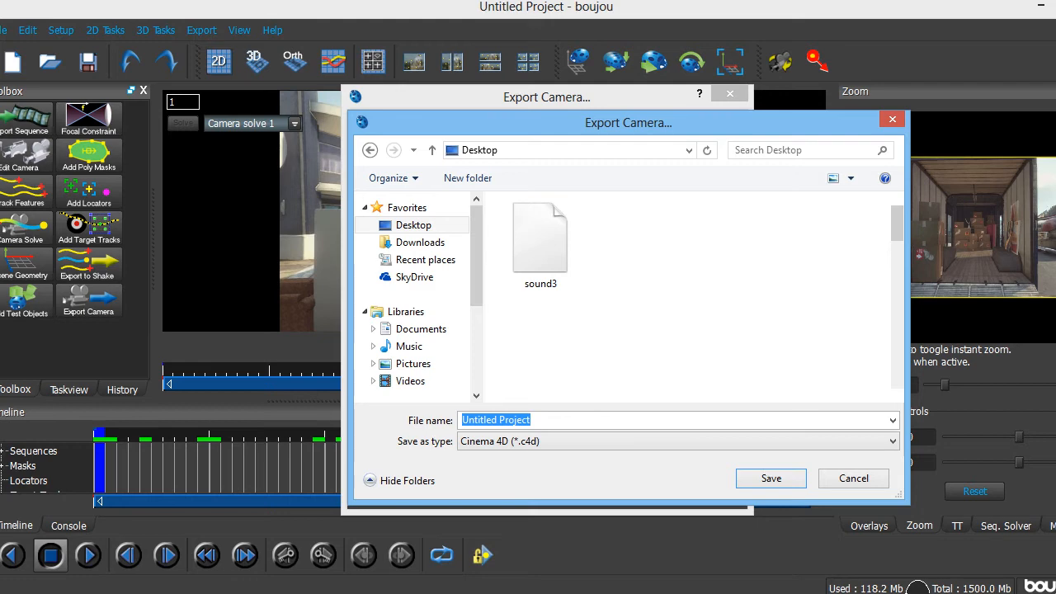
{"action": "type", "text": "Untittutori"}
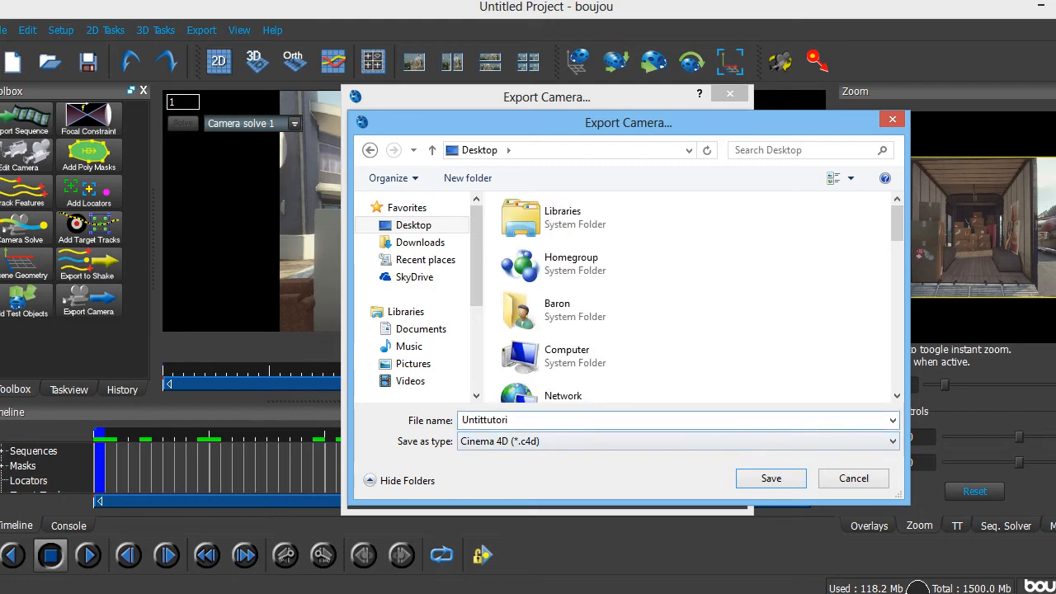
{"action": "key", "text": "BackSpace"}
{"action": "key", "text": "BackSpace"}
{"action": "key", "text": "BackSpace"}
{"action": "key", "text": "BackSpace"}
{"action": "key", "text": "BackSpace"}
{"action": "key", "text": "BackSpace"}
{"action": "key", "text": "BackSpace"}
{"action": "key", "text": "BackSpace"}
{"action": "key", "text": "BackSpace"}
{"action": "key", "text": "BackSpace"}
{"action": "key", "text": "BackSpace"}
{"action": "type", "text": "tutorial"}
{"action": "key", "text": "Return"}
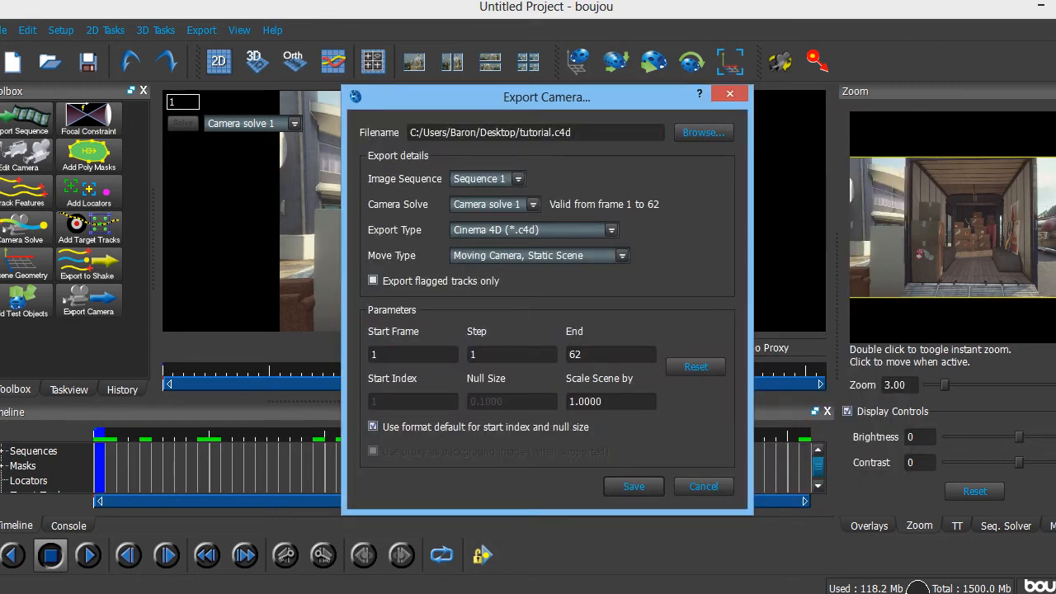
- Set the scene scale to 100 and export Camera solve 1 to tutorial.c4d
{"action": "left_click_drag", "start_coordinate": [604, 402], "coordinate": [568, 402]}
{"action": "key", "text": "BackSpace"}
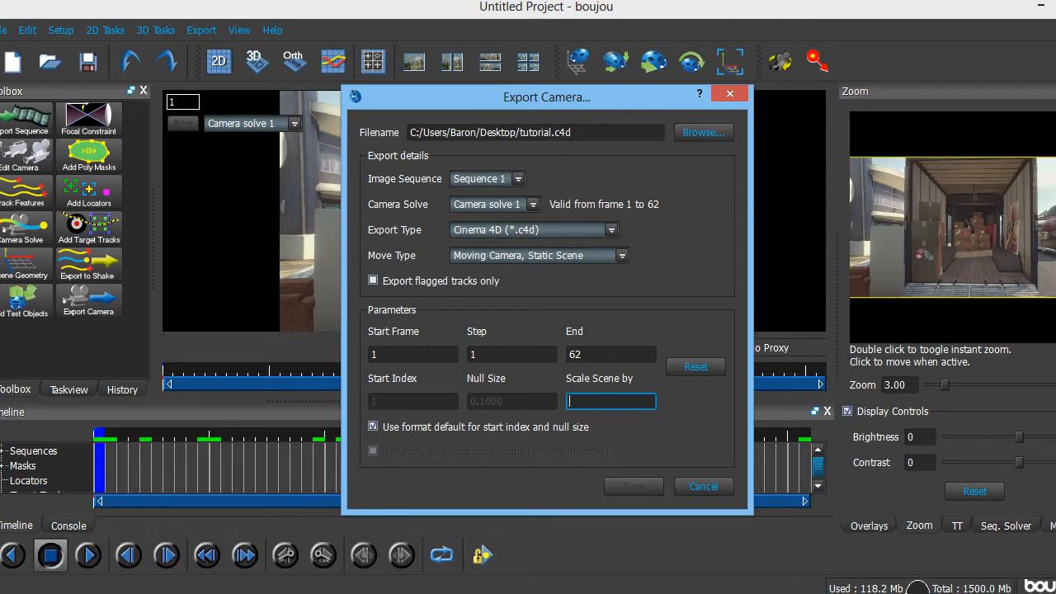
{"action": "type", "text": "100"}
{"action": "key", "text": "Tab"}
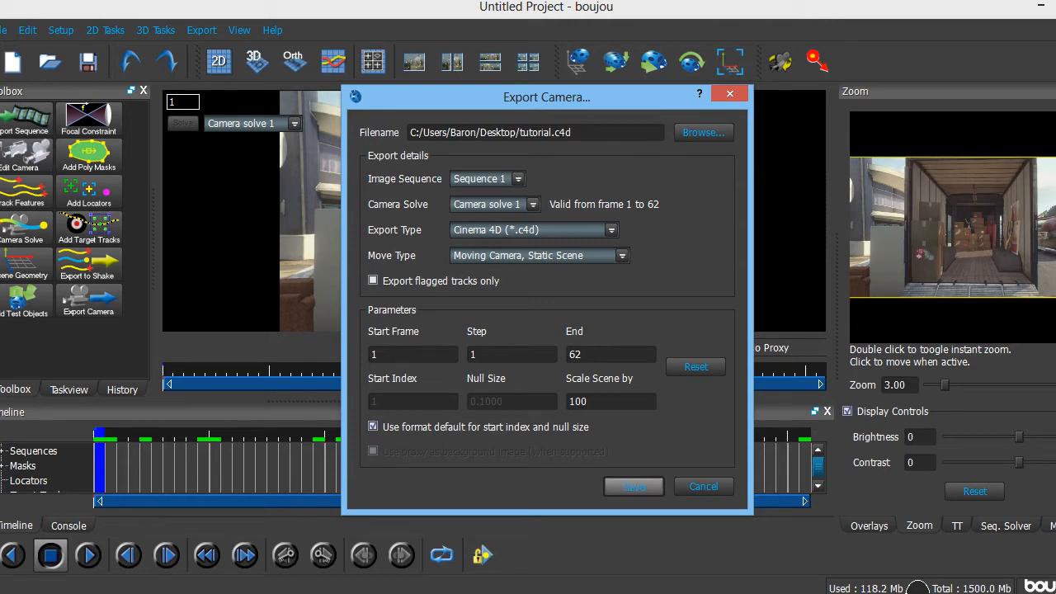
{"action": "left_click", "coordinate": [633, 487]}
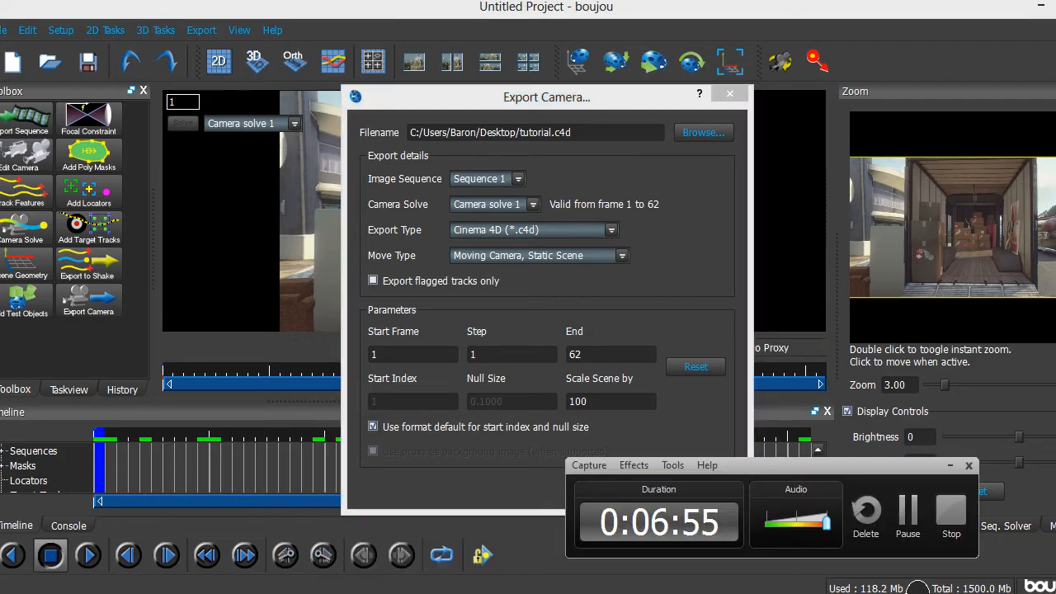
{"action": "key", "text": "Escape"}
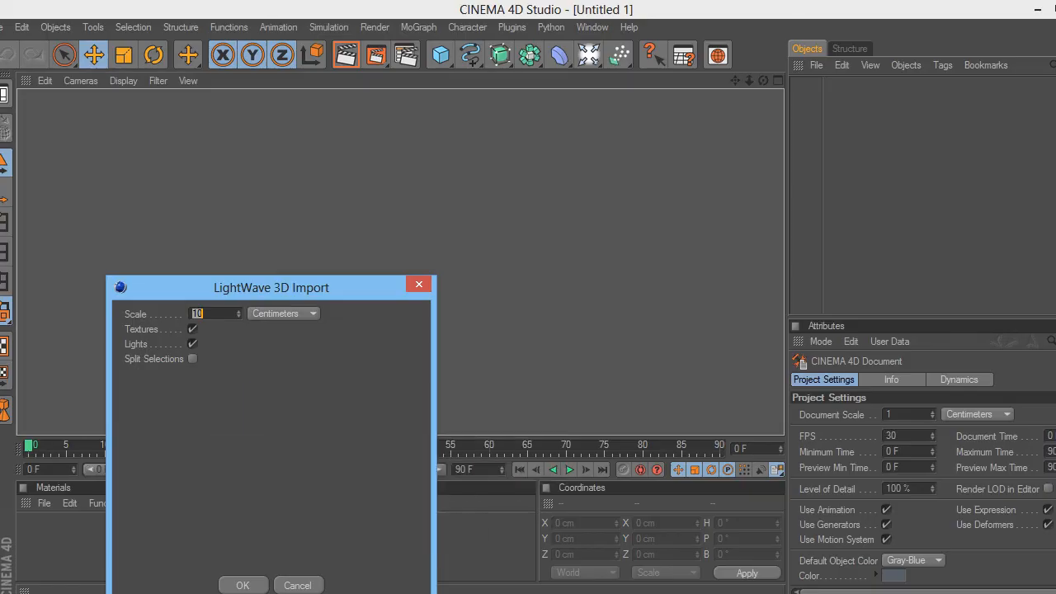
- Bring the LightWave 3D Import dialog into view and accept its default options
{"action": "left_click_drag", "start_coordinate": [272, 288], "coordinate": [431, 149]}
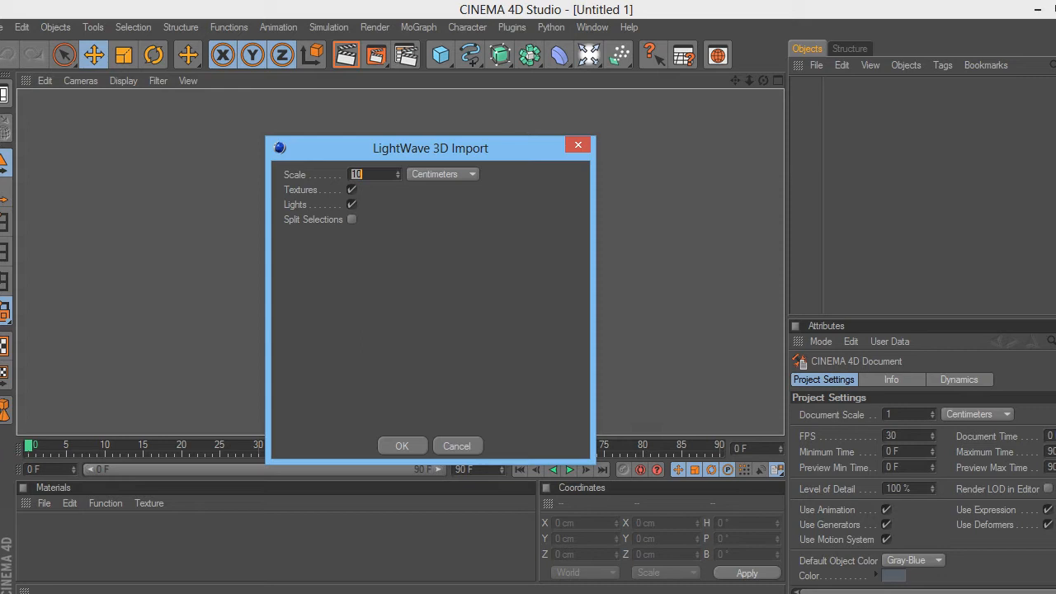
{"action": "left_click_drag", "start_coordinate": [431, 149], "coordinate": [440, 111]}
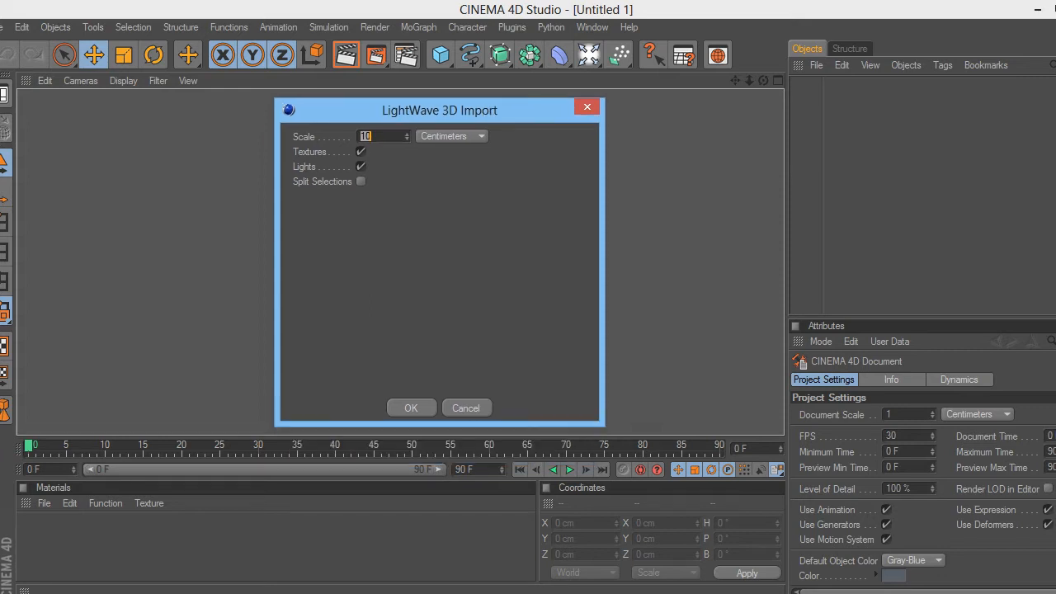
{"action": "key", "text": "Return"}
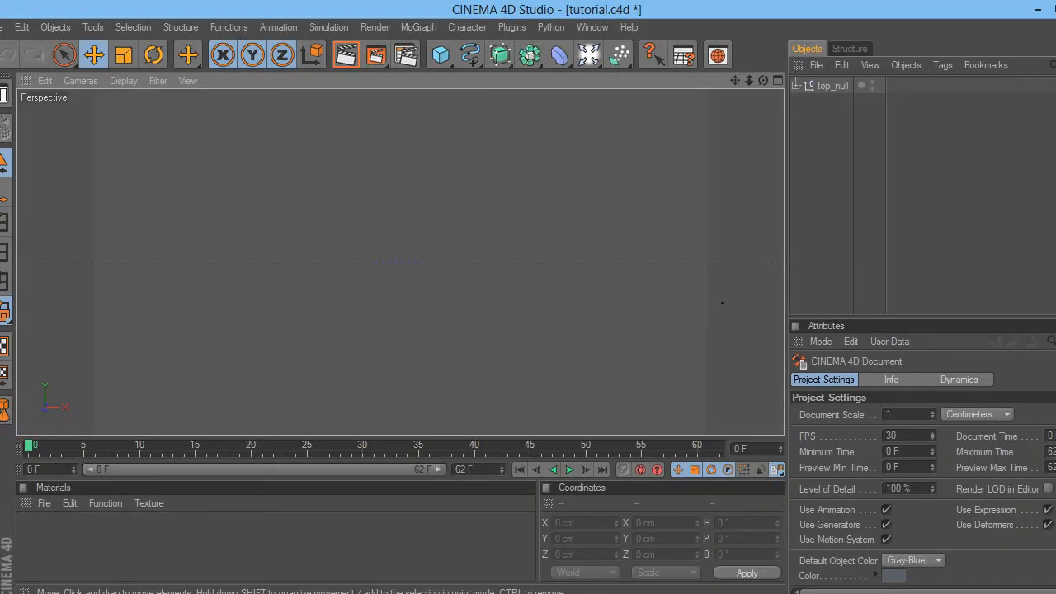
- Add a Background object to the scene from the light and scene-object palette
{"action": "left_click", "coordinate": [419, 27]}
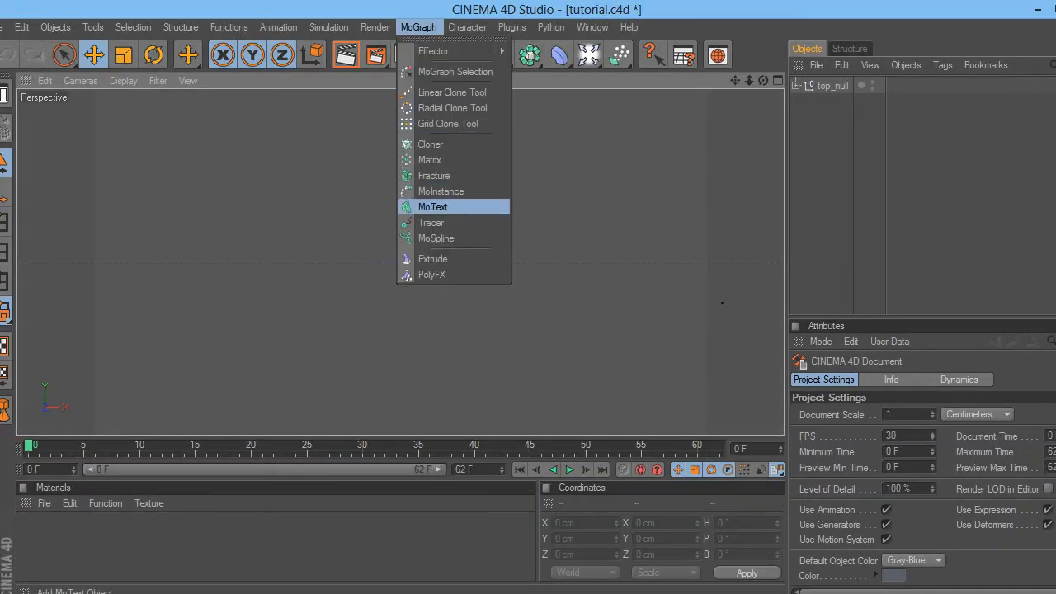
{"action": "key", "text": "Escape"}
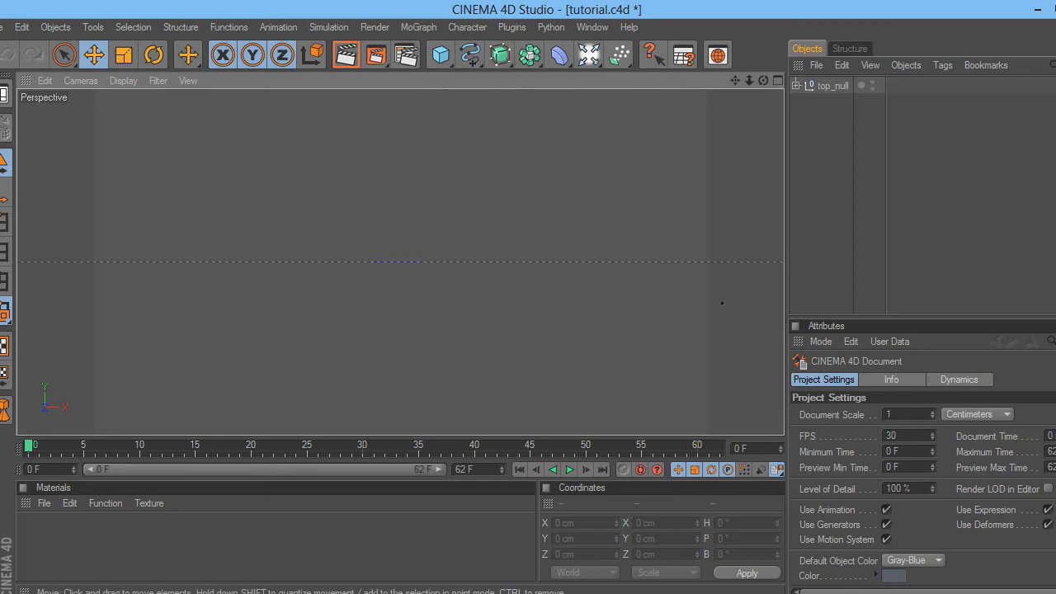
{"action": "left_click", "coordinate": [589, 54]}
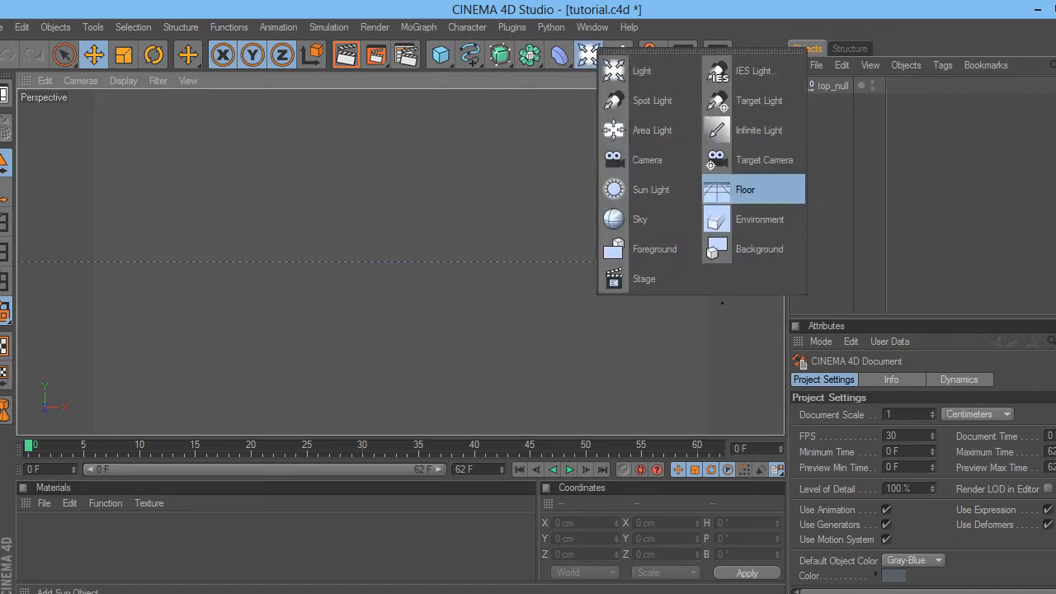
{"action": "left_click", "coordinate": [753, 249]}
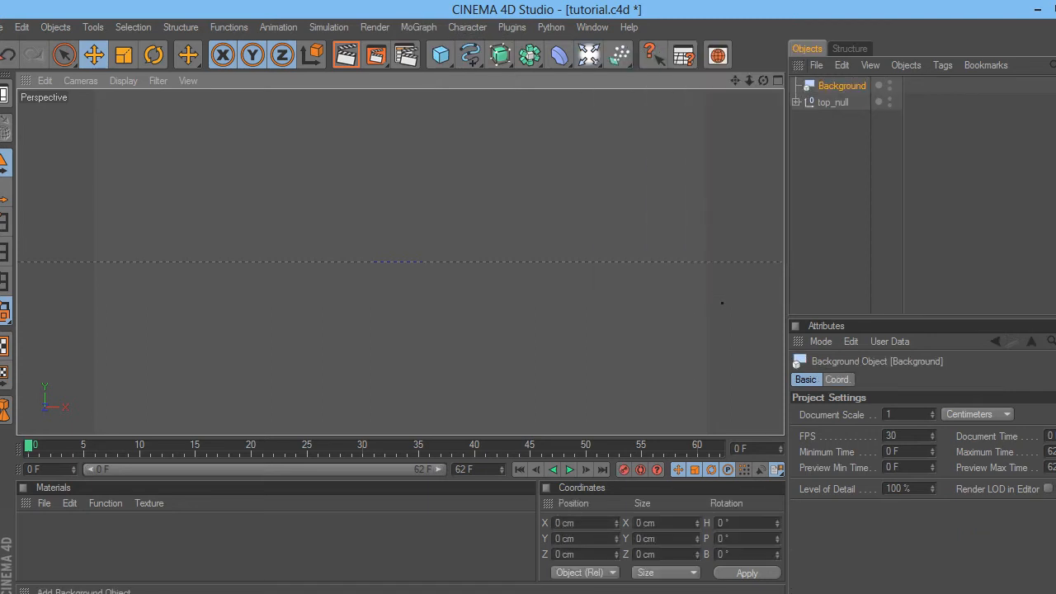
- Create a new material and load cin1_000000.jpeg as its Color texture without copying it
{"action": "double_click", "coordinate": [248, 545]}
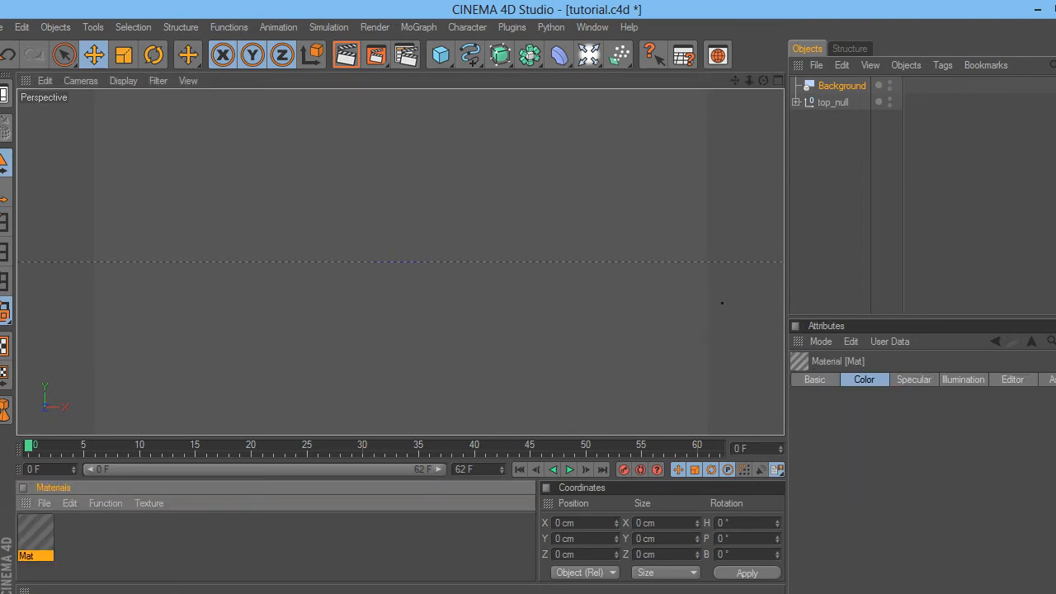
{"action": "double_click", "coordinate": [35, 533]}
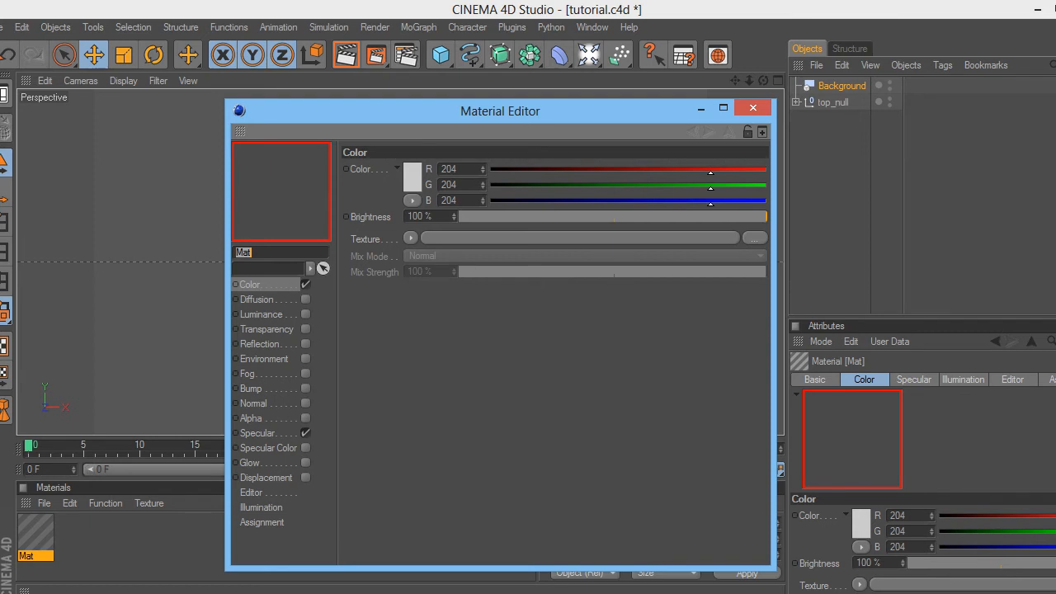
{"action": "left_click", "coordinate": [413, 178]}
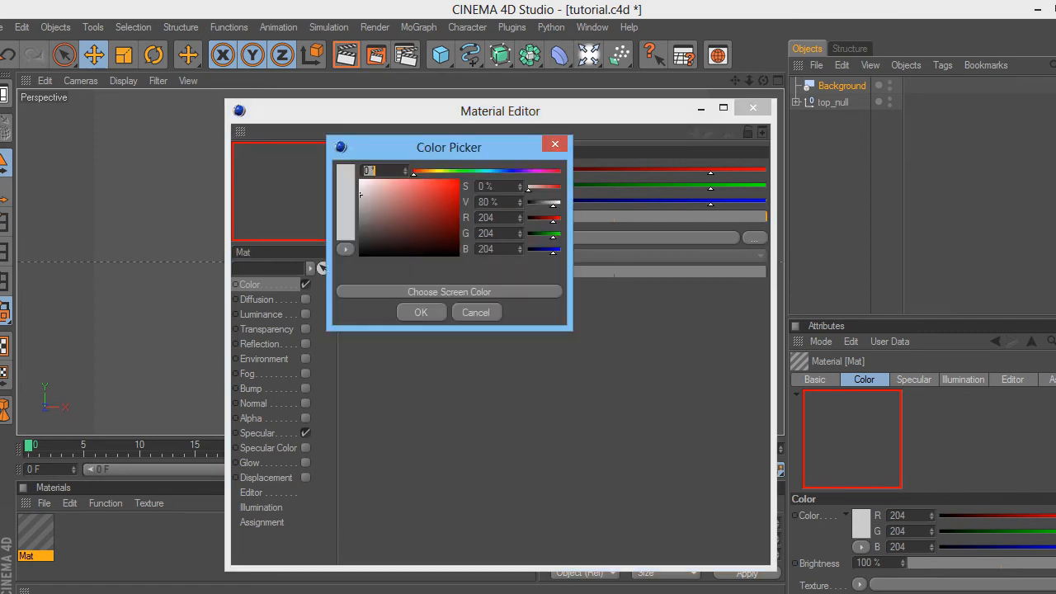
{"action": "left_click", "coordinate": [476, 311]}
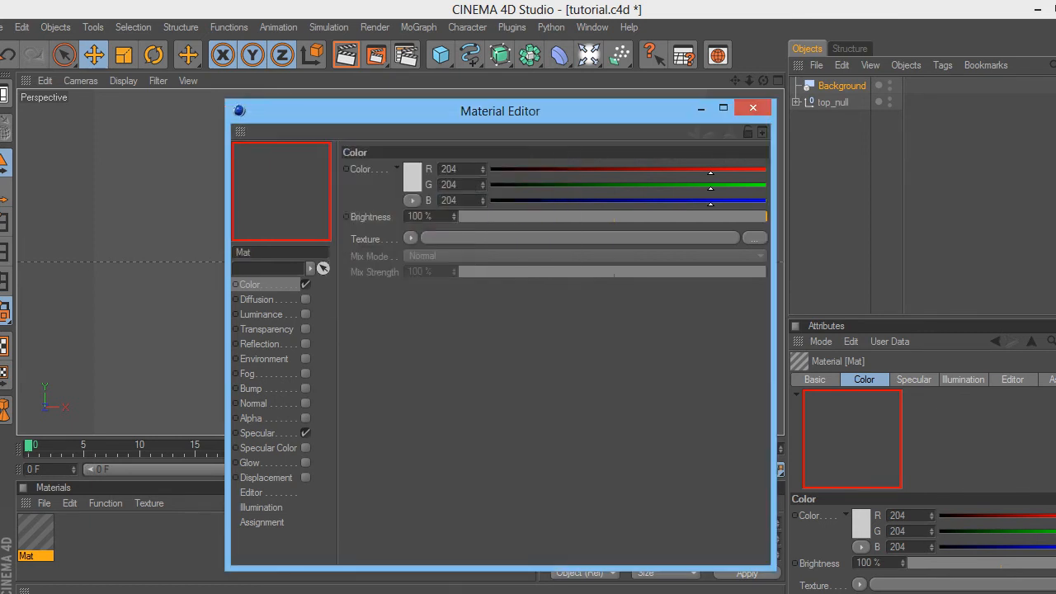
{"action": "left_click", "coordinate": [754, 238]}
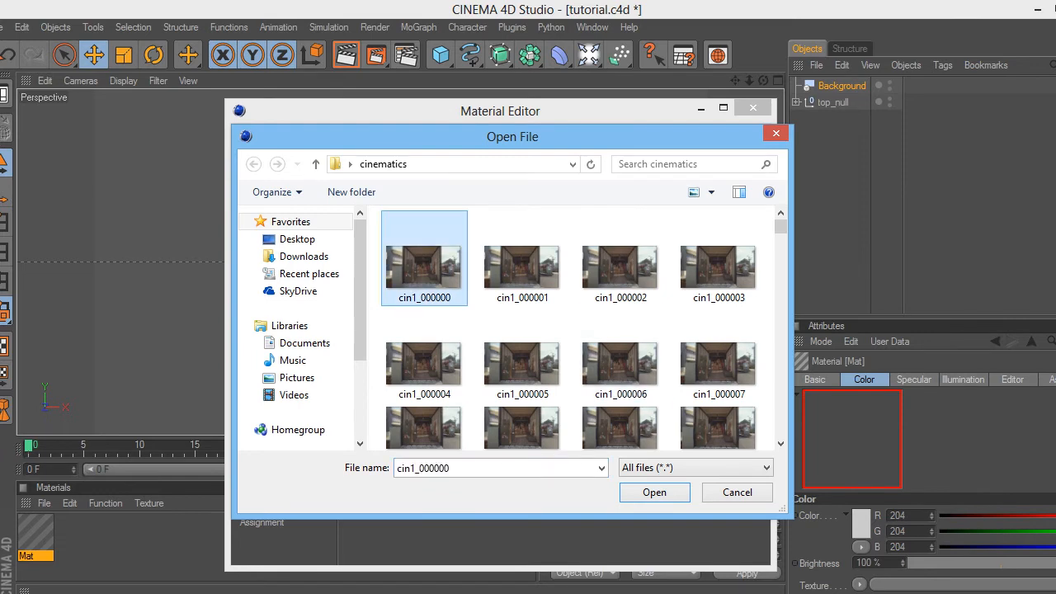
{"action": "left_click", "coordinate": [655, 492]}
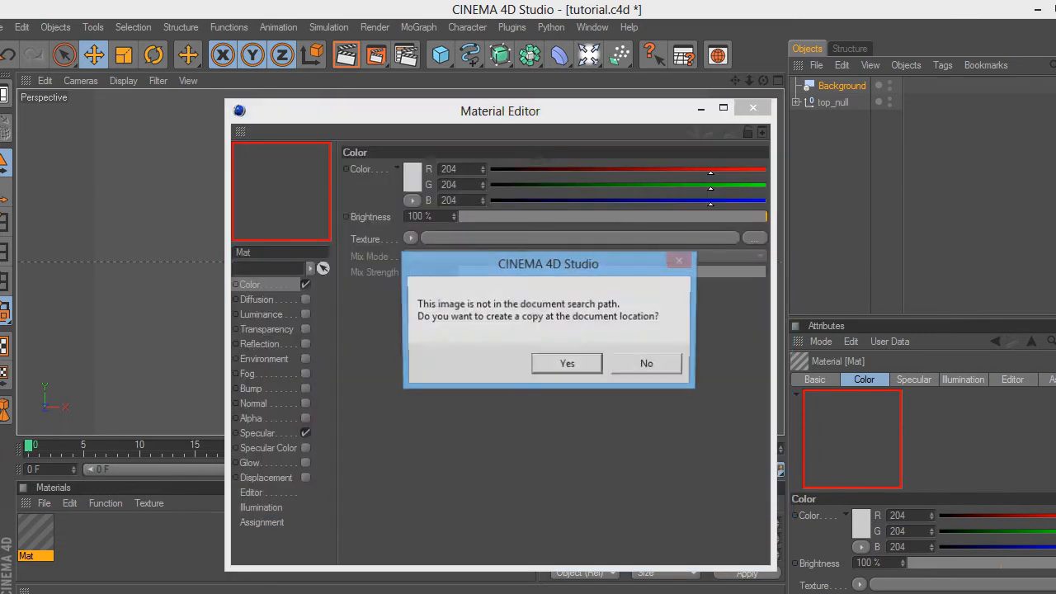
{"action": "left_click", "coordinate": [650, 365]}
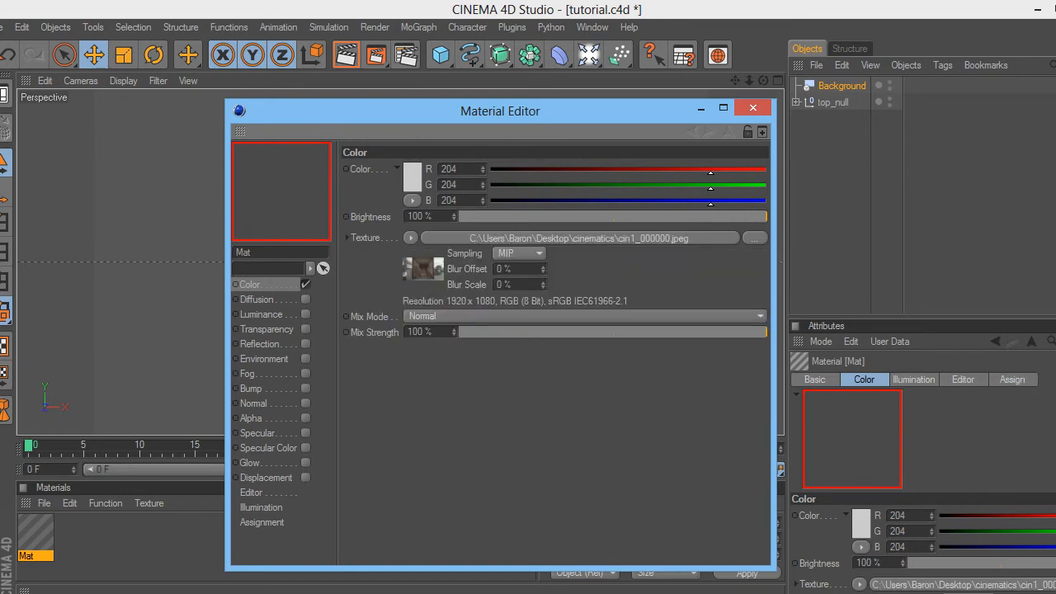
- Turn on the image sequence's Animation settings and apply Mat to the Background object
{"action": "left_click", "coordinate": [579, 239]}
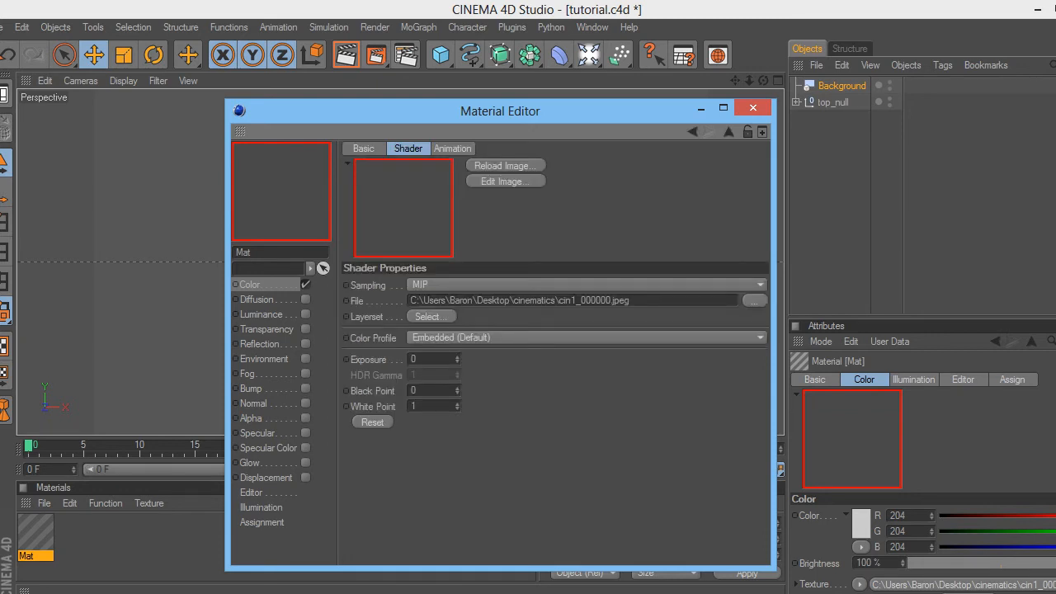
{"action": "left_click", "coordinate": [453, 148]}
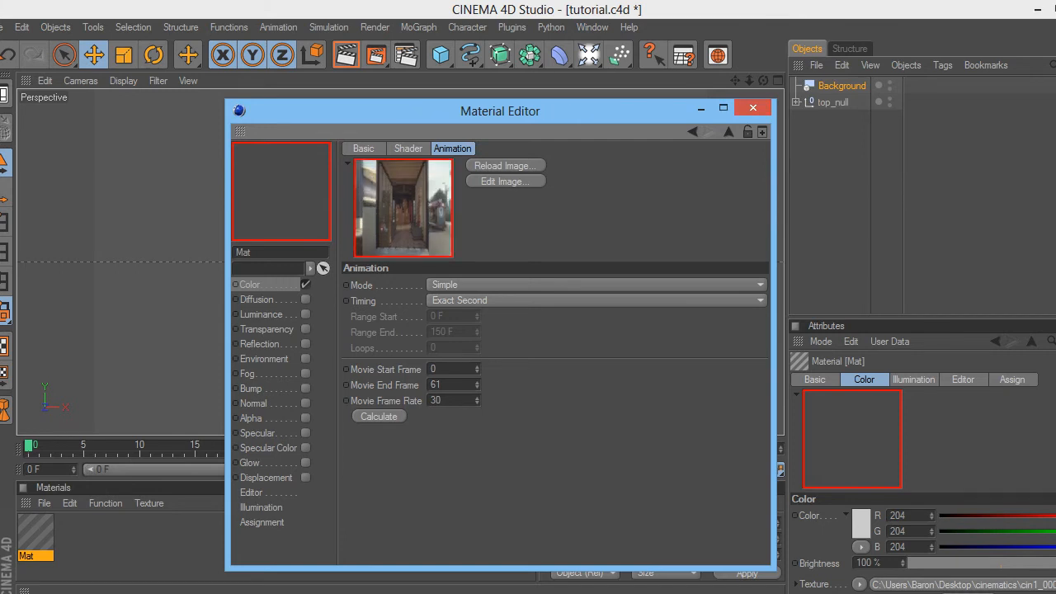
{"action": "left_click", "coordinate": [753, 108]}
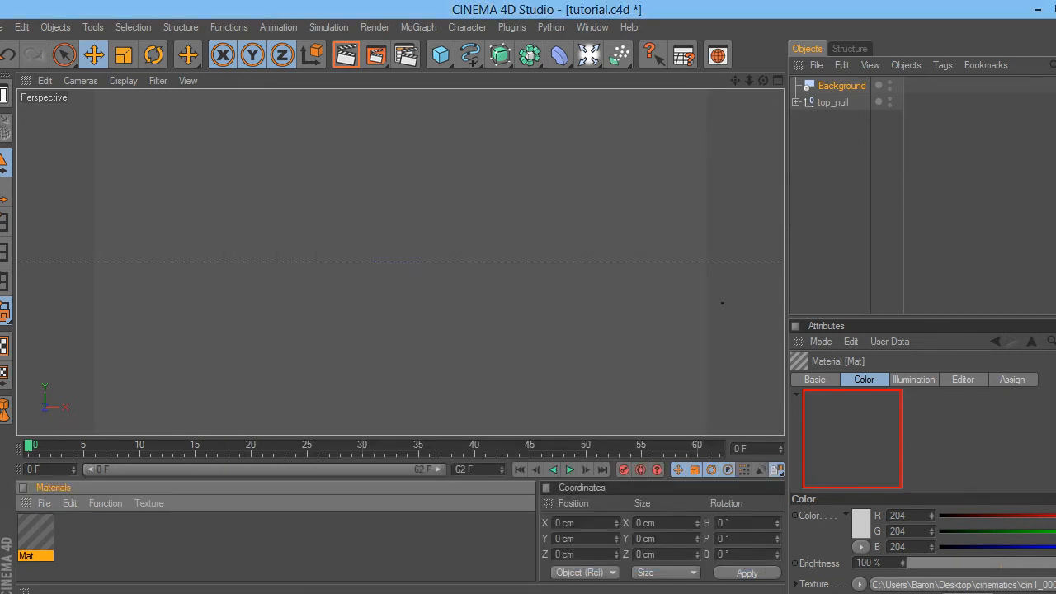
{"action": "left_click_drag", "start_coordinate": [36, 533], "coordinate": [841, 86]}
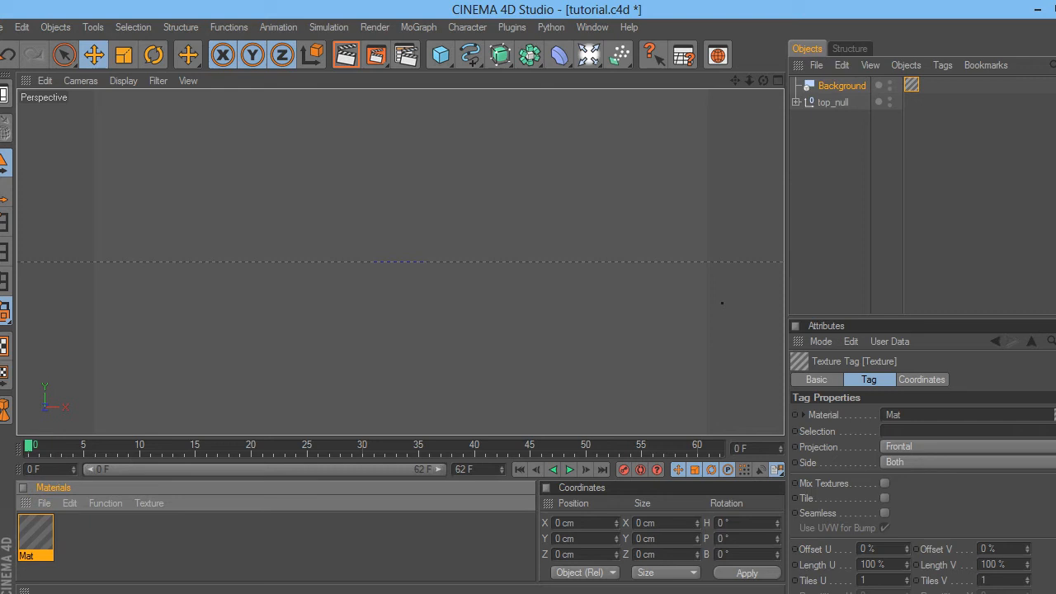
{"action": "left_click", "coordinate": [843, 198]}
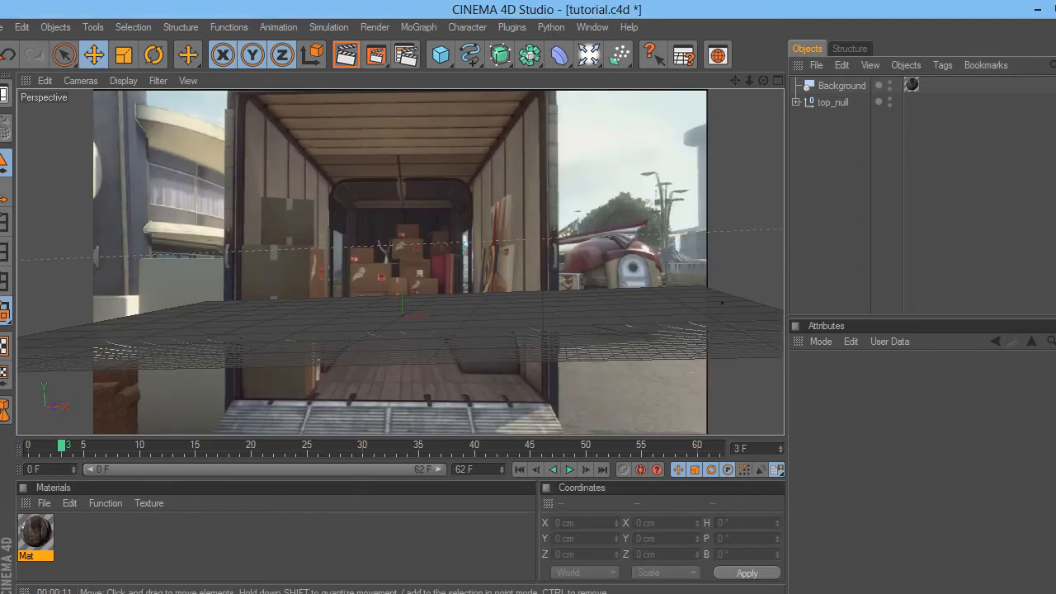
- Add a MoText object reading 'Exode' over 'Genre' on two lines
{"action": "left_click", "coordinate": [419, 27]}
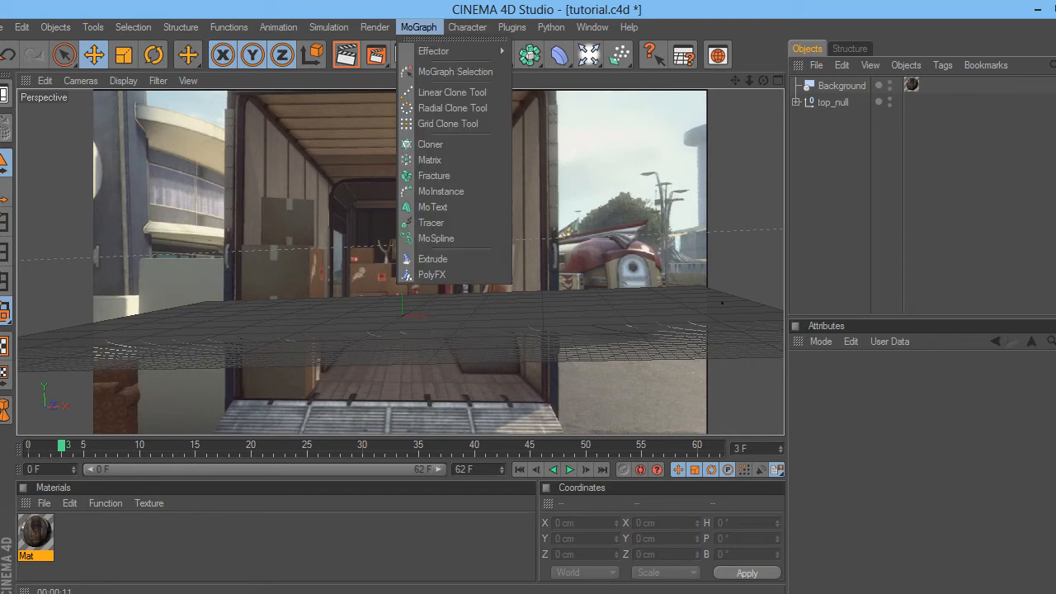
{"action": "left_click", "coordinate": [433, 207]}
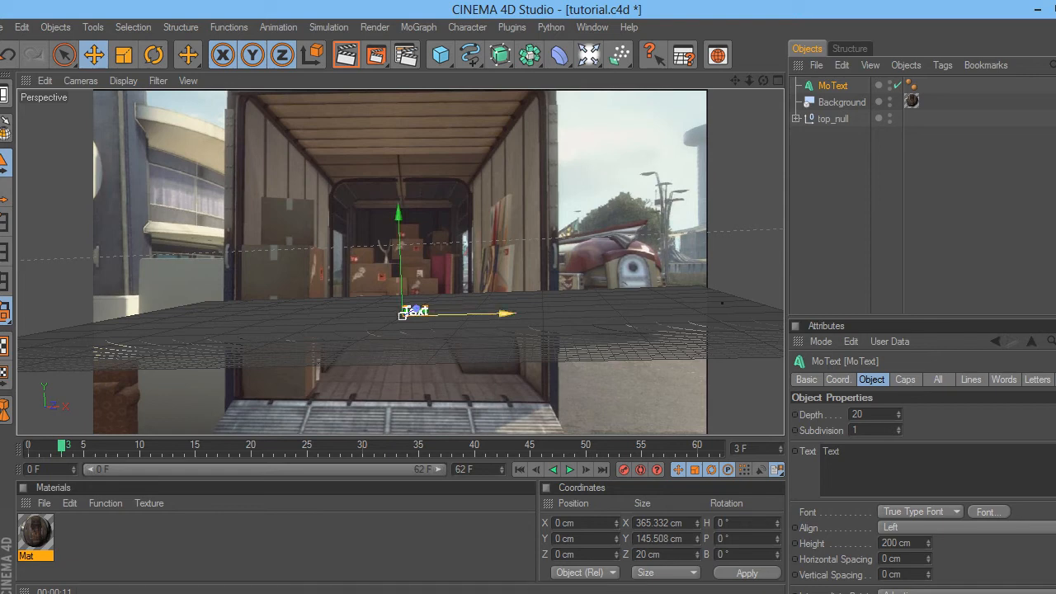
{"action": "double_click", "coordinate": [831, 452]}
{"action": "key", "text": "BackSpace"}
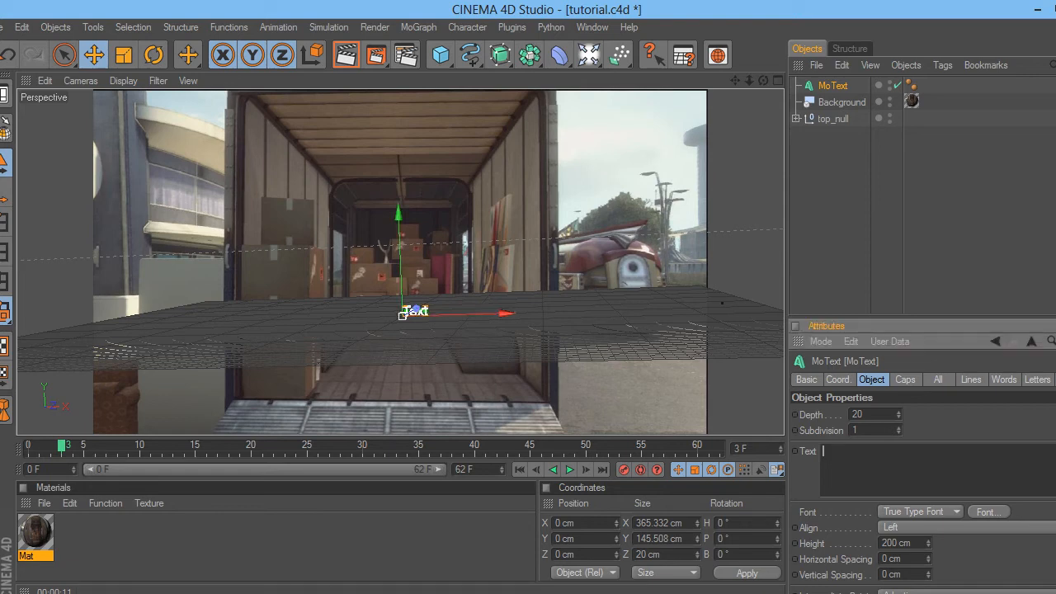
{"action": "type", "text": "Stoa"}
{"action": "key", "text": "Return"}
{"action": "type", "text": "Genre"}
{"action": "left_click_drag", "start_coordinate": [843, 452], "coordinate": [822, 451]}
{"action": "key", "text": "BackSpace"}
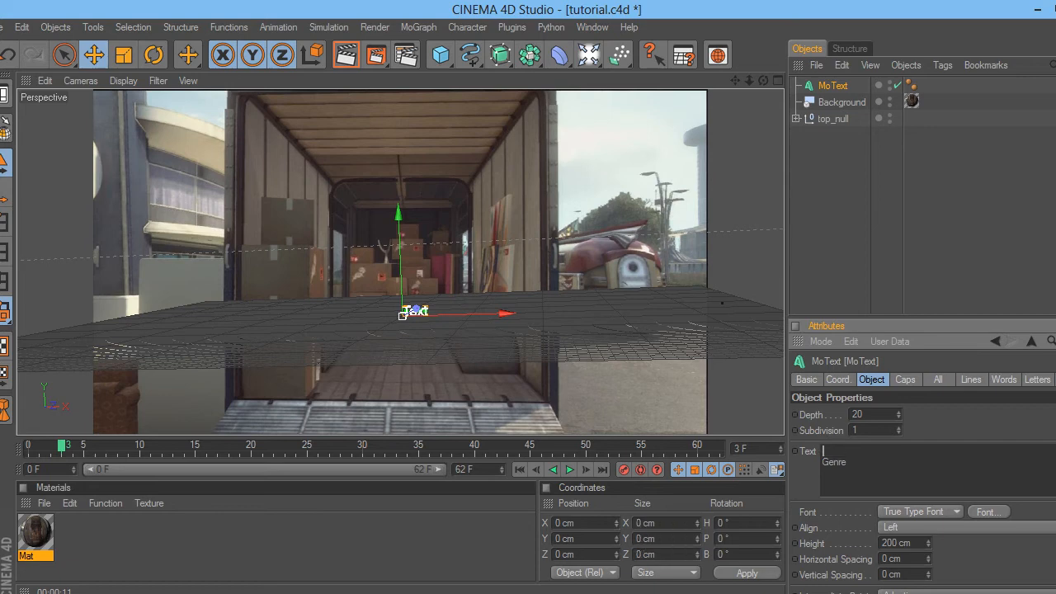
{"action": "type", "text": "Exode"}
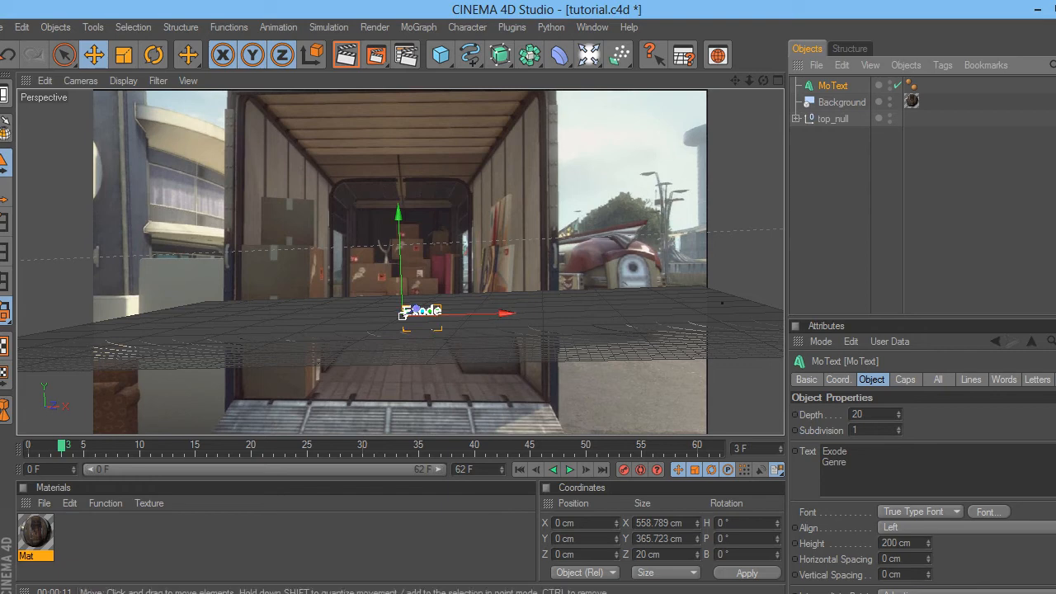
- Set the text height to 400 cm and slide the MoText left to X -658.242 cm
{"action": "double_click", "coordinate": [890, 543]}
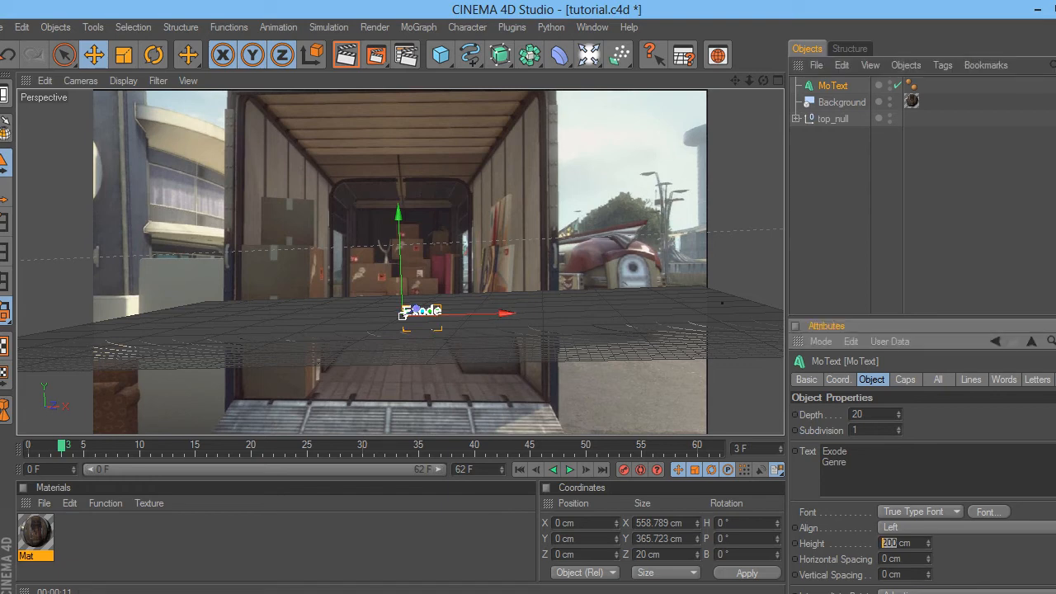
{"action": "key", "text": "BackSpace"}
{"action": "type", "text": "400"}
{"action": "key", "text": "Return"}
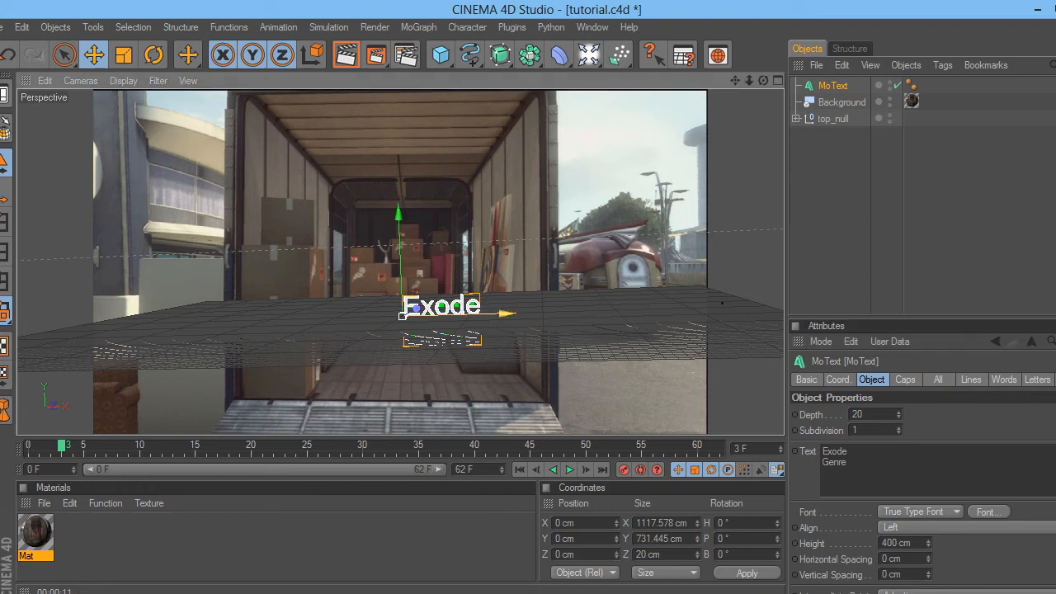
{"action": "left_click_drag", "start_coordinate": [503, 313], "coordinate": [459, 314]}
{"action": "key", "text": "r"}
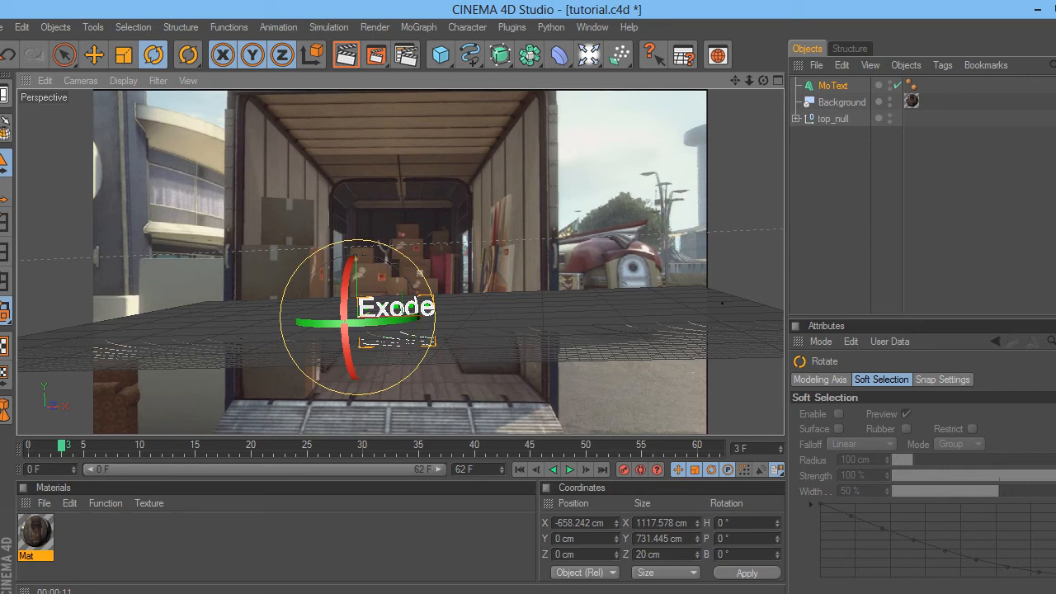
- Bank the MoText about -0.6°, then return to the Live Selection tool
{"action": "left_click_drag", "start_coordinate": [387, 242], "coordinate": [388, 243]}
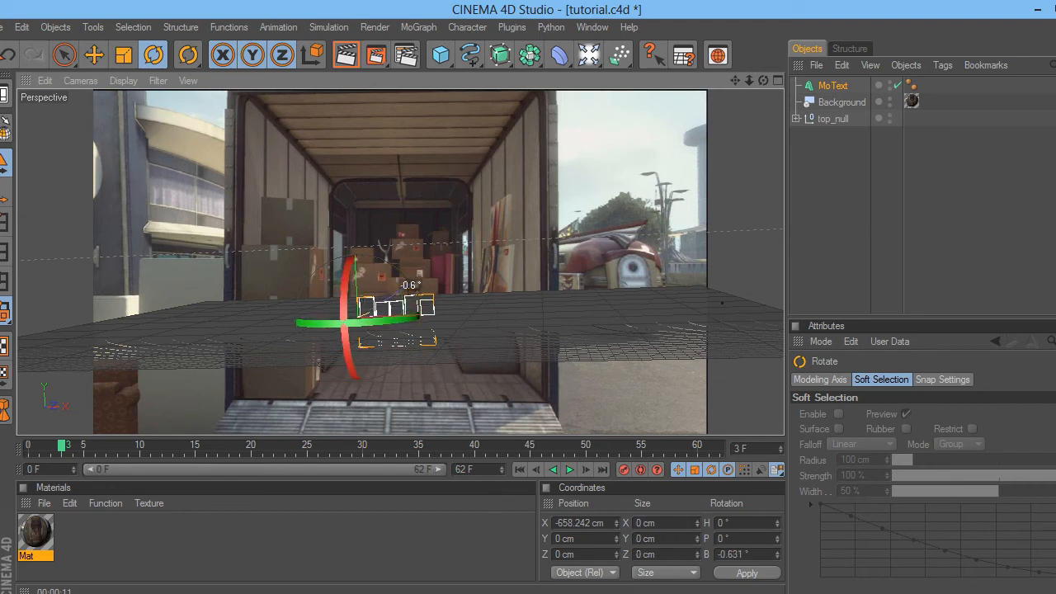
{"action": "left_click", "coordinate": [866, 194]}
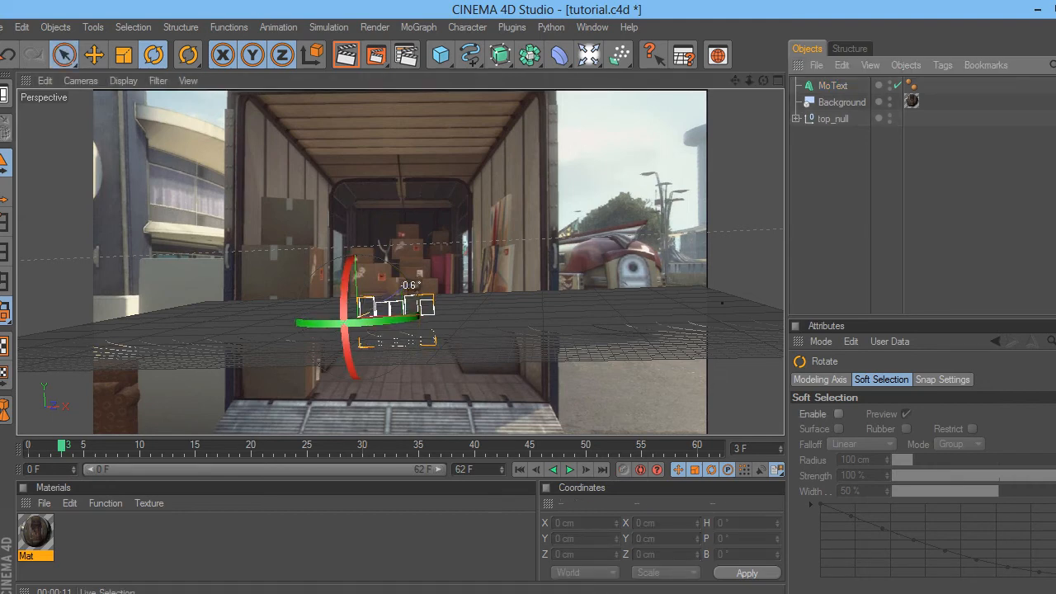
{"action": "left_click", "coordinate": [64, 54]}
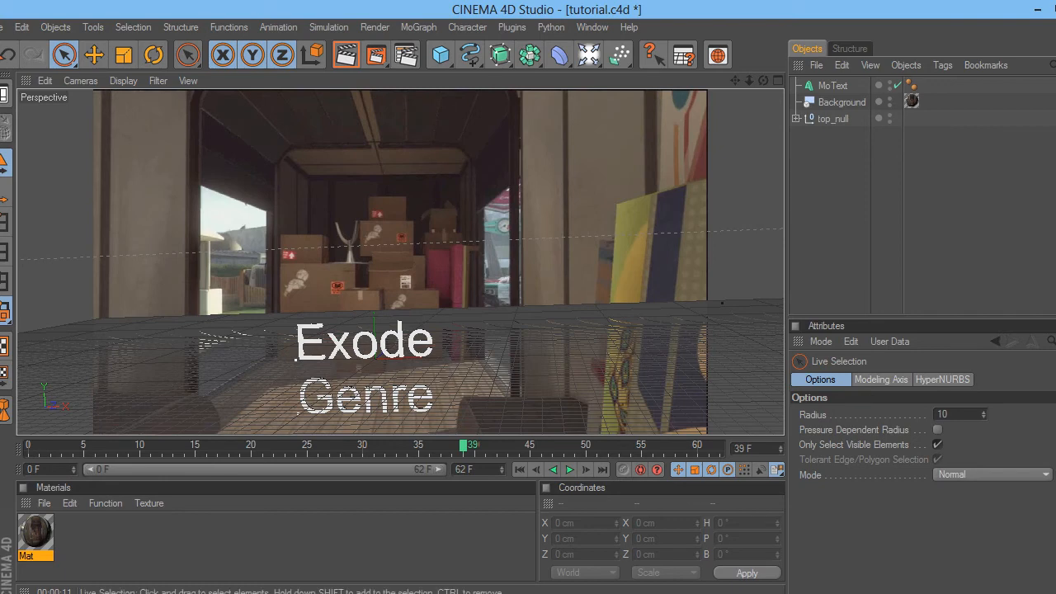
- Set the MoText height to 600 cm and move it left to X -1226.105 cm
{"action": "left_click", "coordinate": [833, 86]}
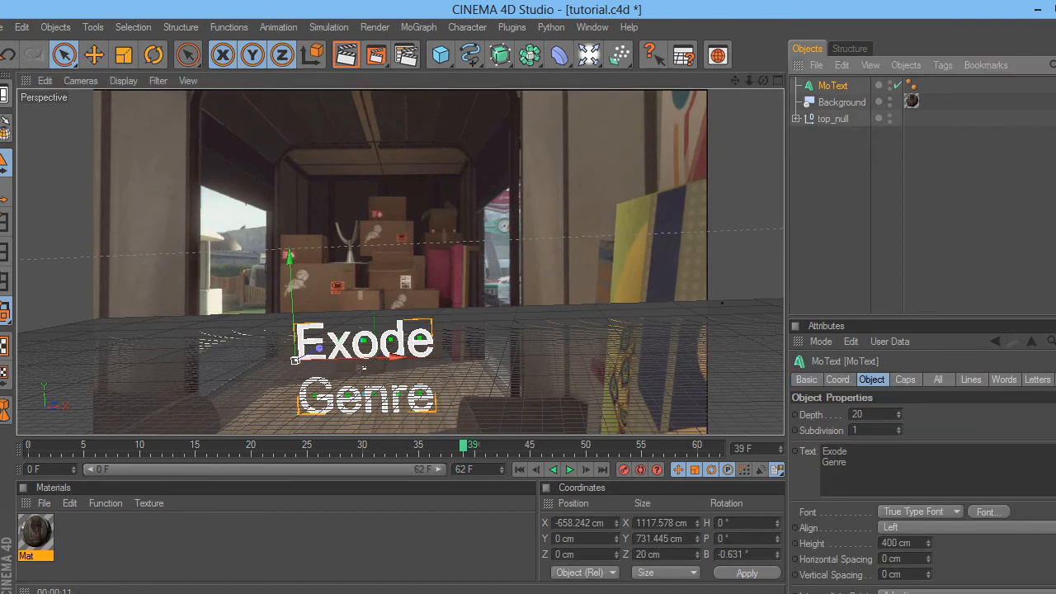
{"action": "double_click", "coordinate": [890, 544]}
{"action": "key", "text": "BackSpace"}
{"action": "type", "text": "600"}
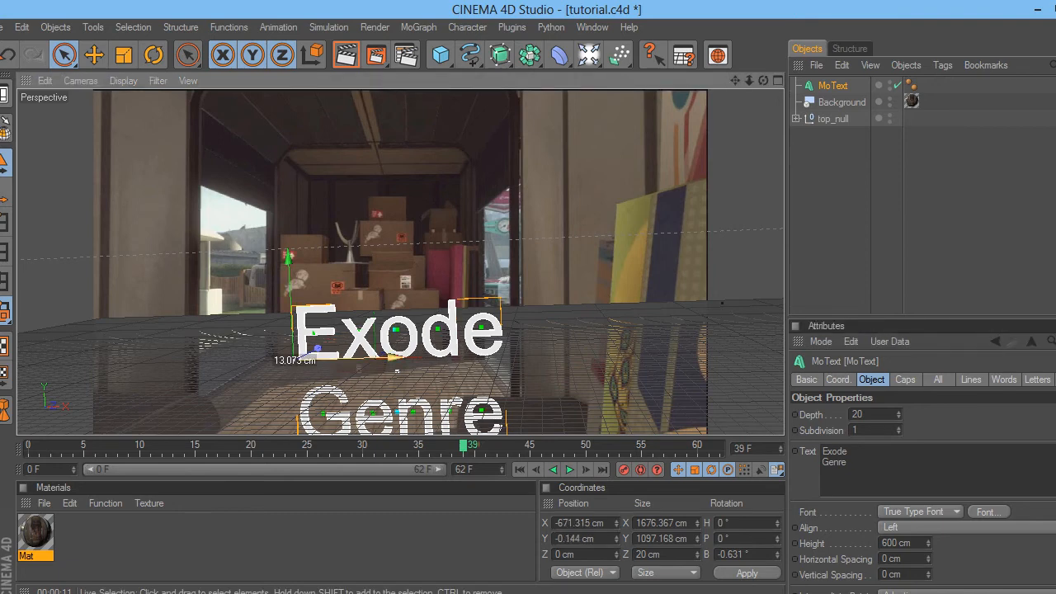
{"action": "left_click_drag", "start_coordinate": [399, 371], "coordinate": [329, 373]}
- Deepen the MoText extrusion to 100 cm and deselect the Mat material
{"action": "left_click", "coordinate": [858, 414]}
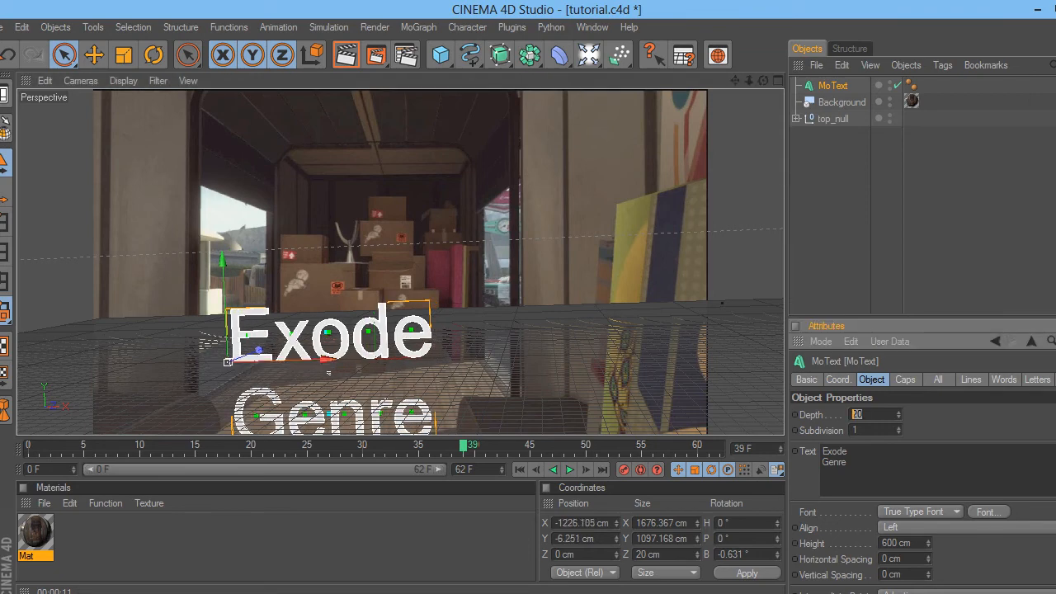
{"action": "key", "text": "BackSpace"}
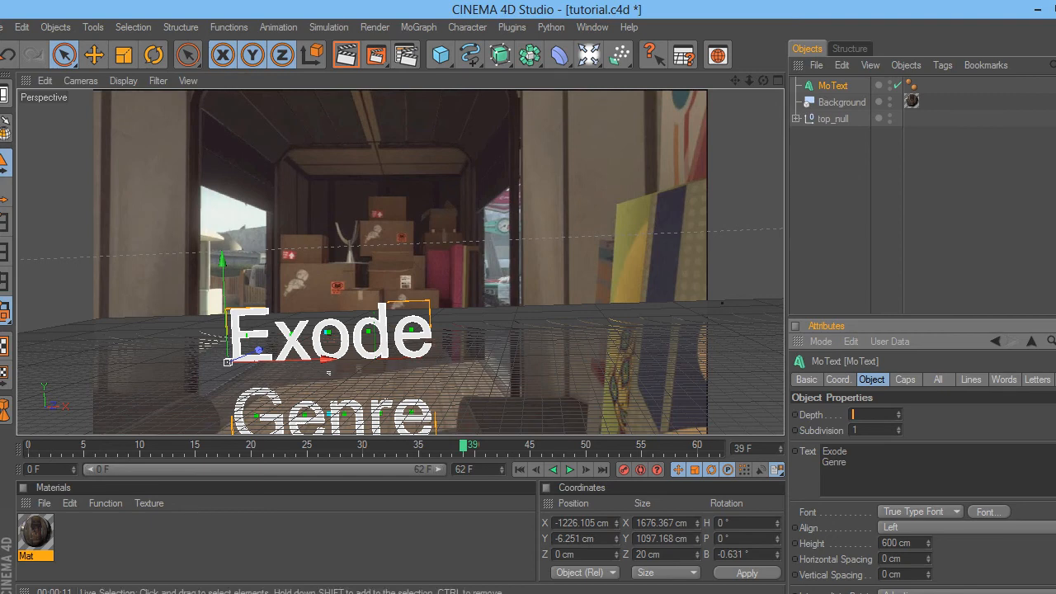
{"action": "type", "text": "100"}
{"action": "key", "text": "Return"}
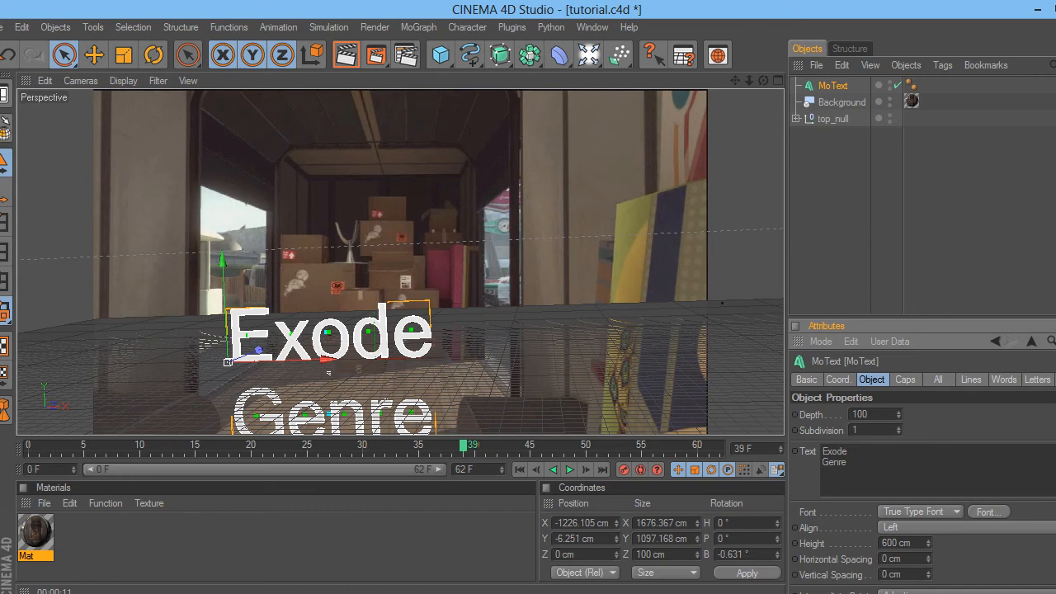
{"action": "left_click", "coordinate": [124, 540]}
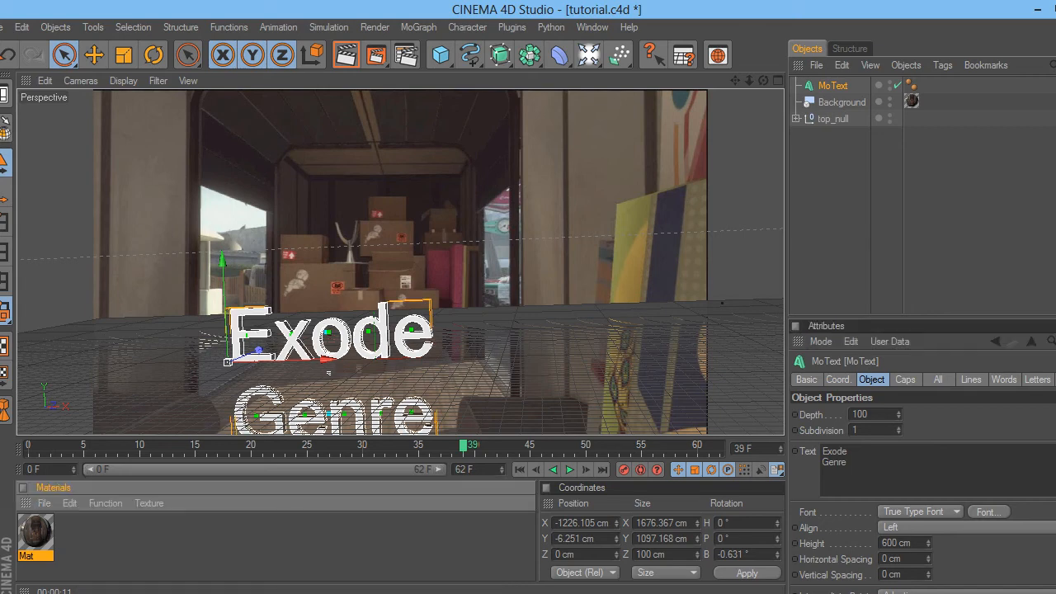
{"action": "left_click", "coordinate": [123, 540]}
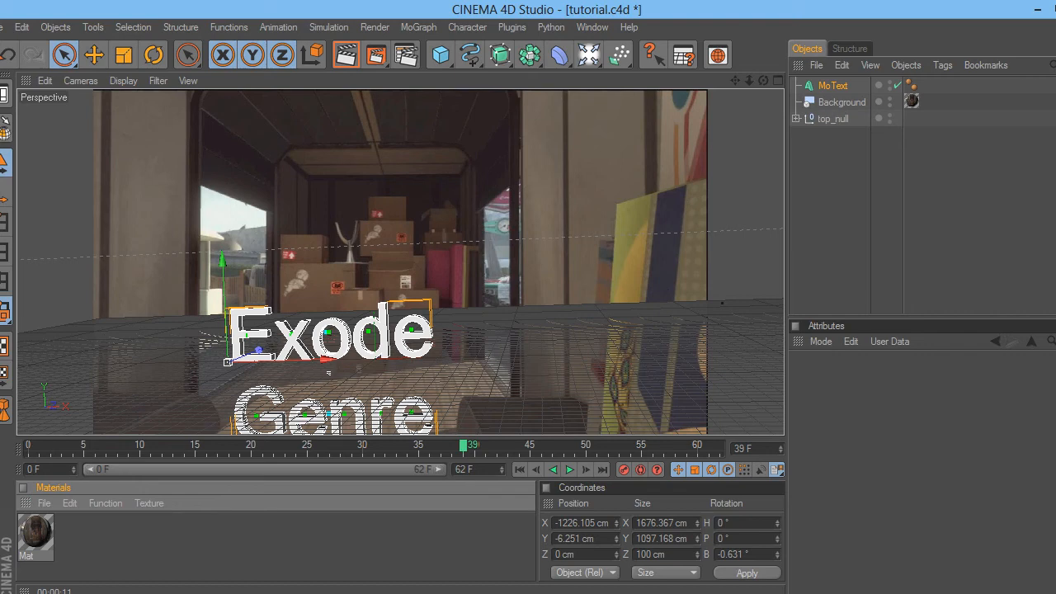
- Create Mat.1 with colour RGB 0/149/235 and specular off, then apply it to MoText
{"action": "key", "text": "ctrl+n"}
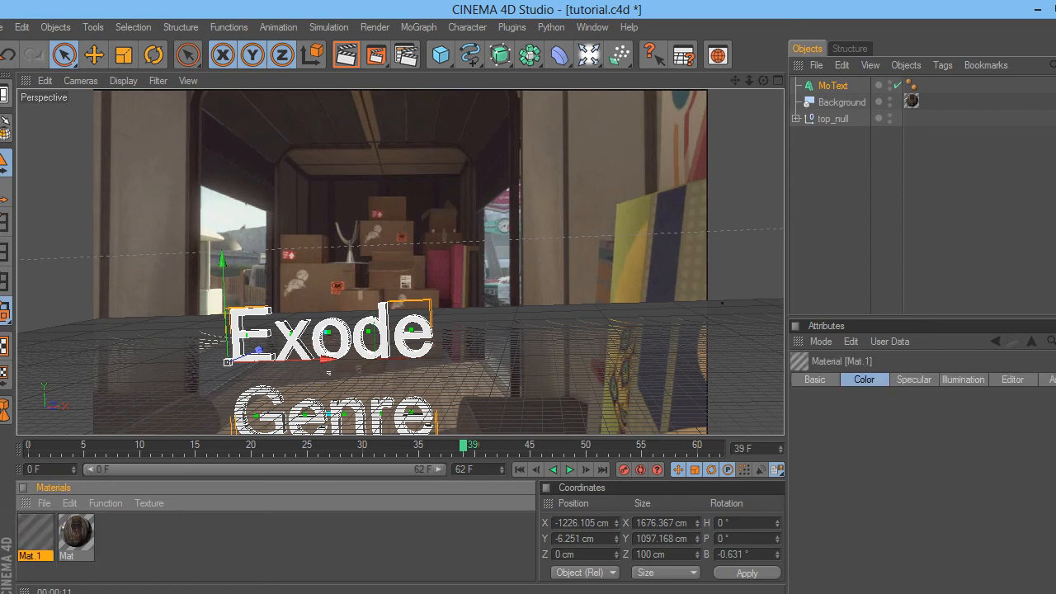
{"action": "double_click", "coordinate": [36, 532]}
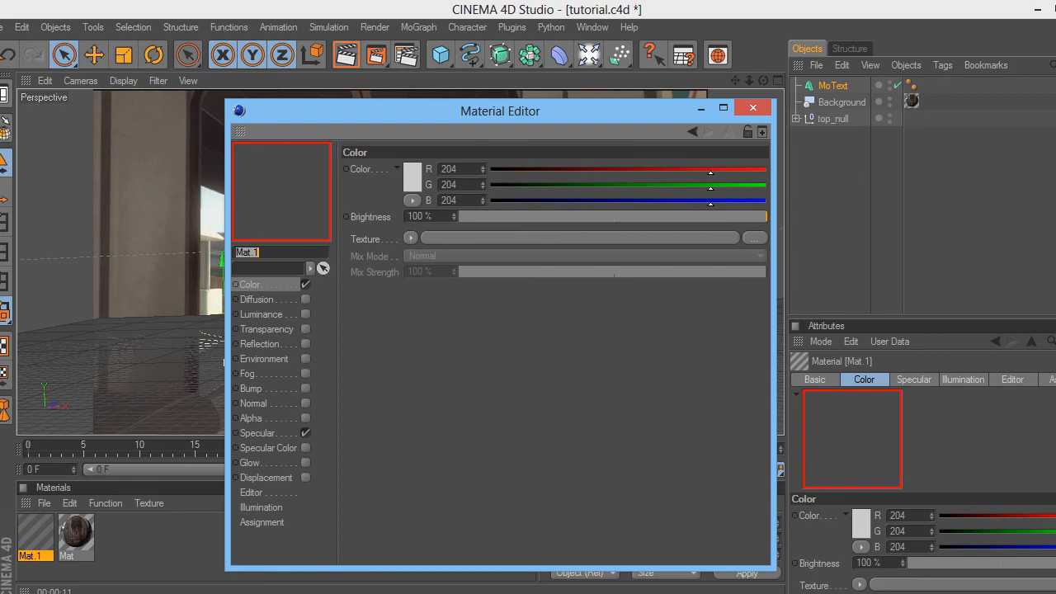
{"action": "left_click", "coordinate": [411, 175]}
{"action": "left_click_drag", "start_coordinate": [436, 113], "coordinate": [457, 114]}
{"action": "left_click_drag", "start_coordinate": [321, 136], "coordinate": [418, 123]}
{"action": "left_click", "coordinate": [382, 253]}
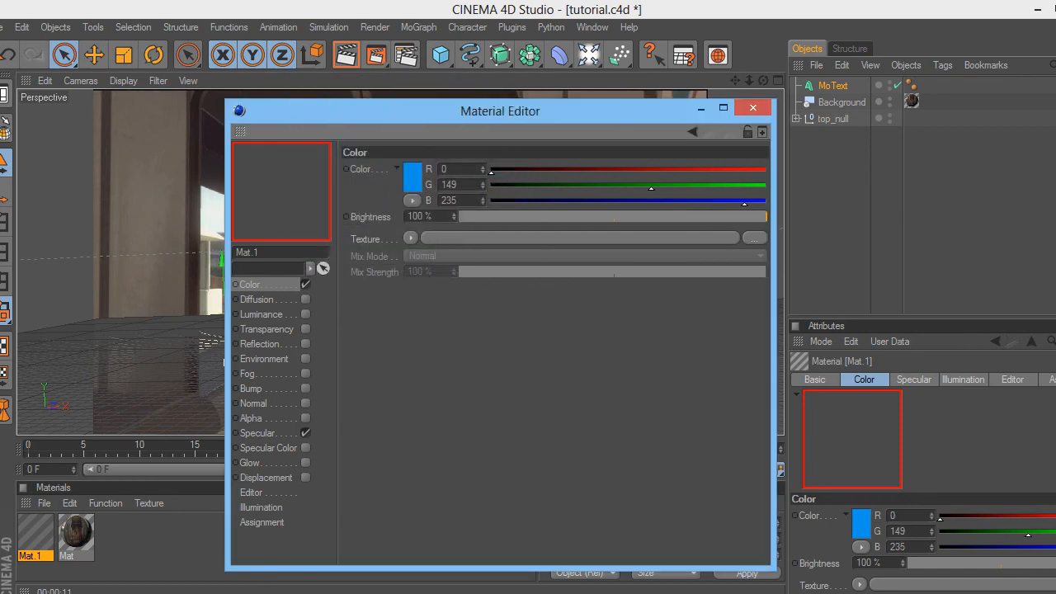
{"action": "left_click", "coordinate": [306, 432]}
{"action": "left_click", "coordinate": [753, 108]}
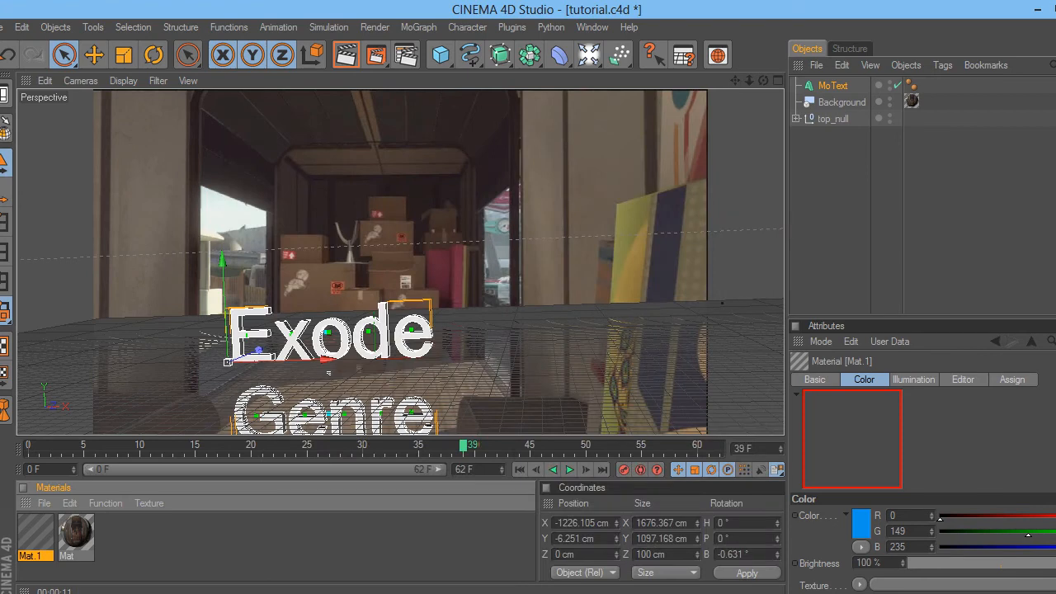
{"action": "left_click_drag", "start_coordinate": [35, 532], "coordinate": [833, 85]}
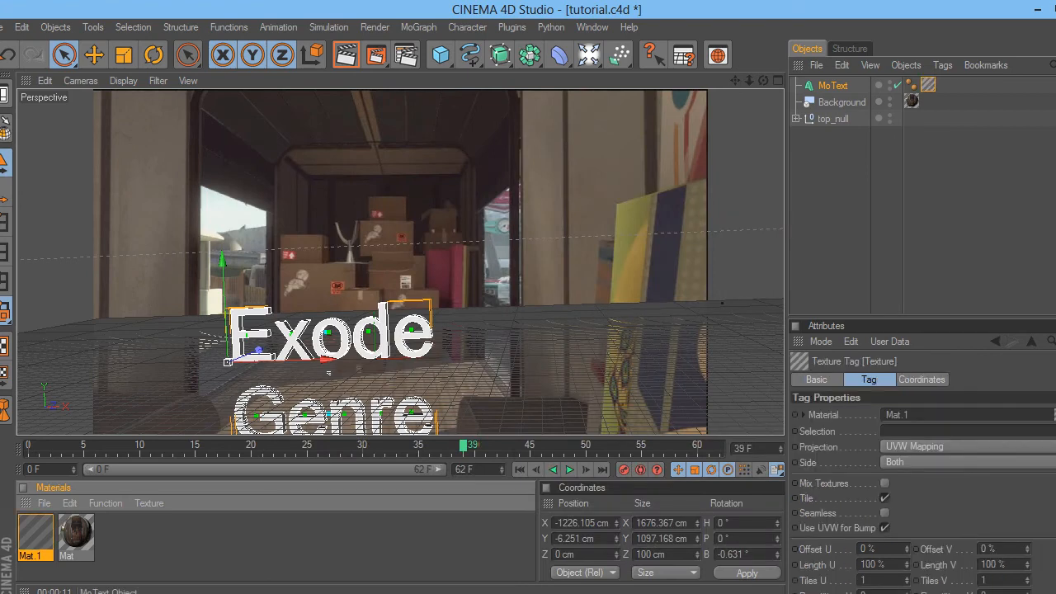
{"action": "left_click", "coordinate": [875, 190]}
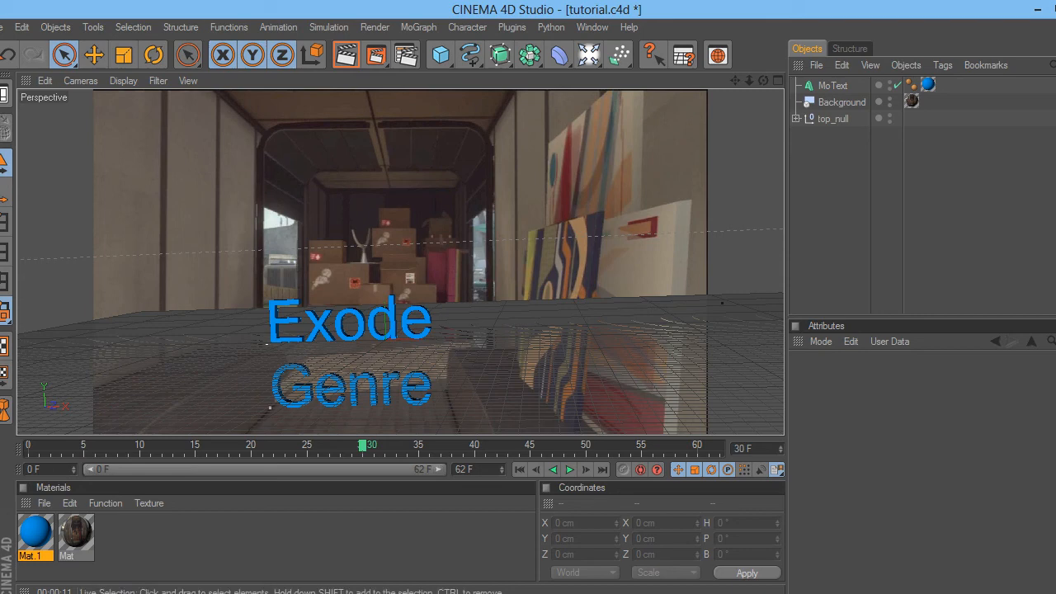
- Add an Omni light and move it toward the camera to Y 886.799 cm, Z 743.573 cm
{"action": "left_click", "coordinate": [589, 55]}
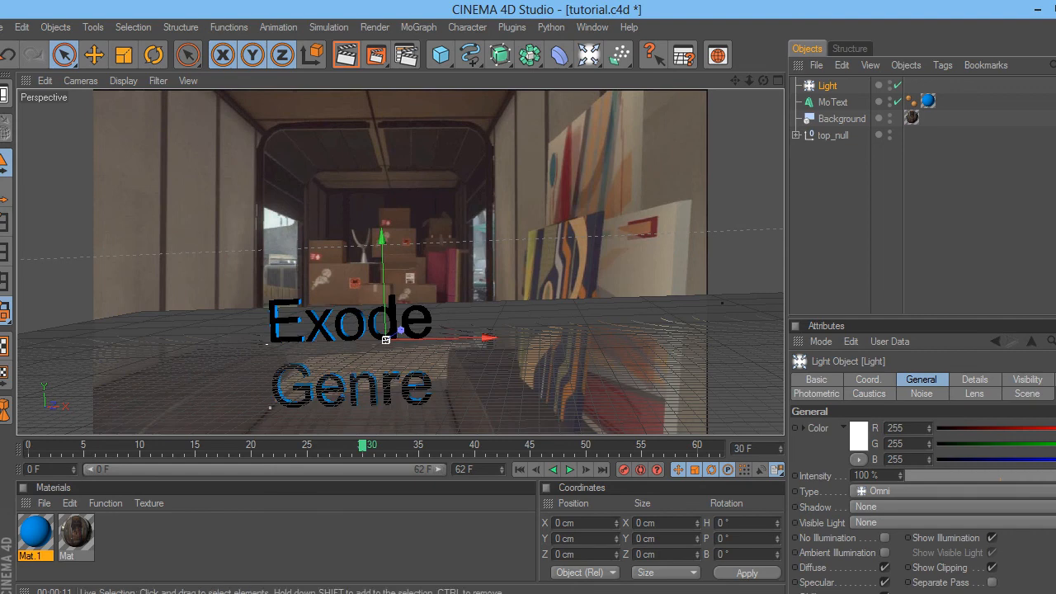
{"action": "mouse_move", "coordinate": [385, 339]}
{"action": "left_mouse_down"}
{"action": "mouse_move", "coordinate": [373, 347]}
{"action": "mouse_move", "coordinate": [411, 324]}
{"action": "mouse_move", "coordinate": [398, 330]}
{"action": "mouse_move", "coordinate": [394, 248]}
{"action": "left_mouse_up"}
{"action": "left_click", "coordinate": [837, 208]}
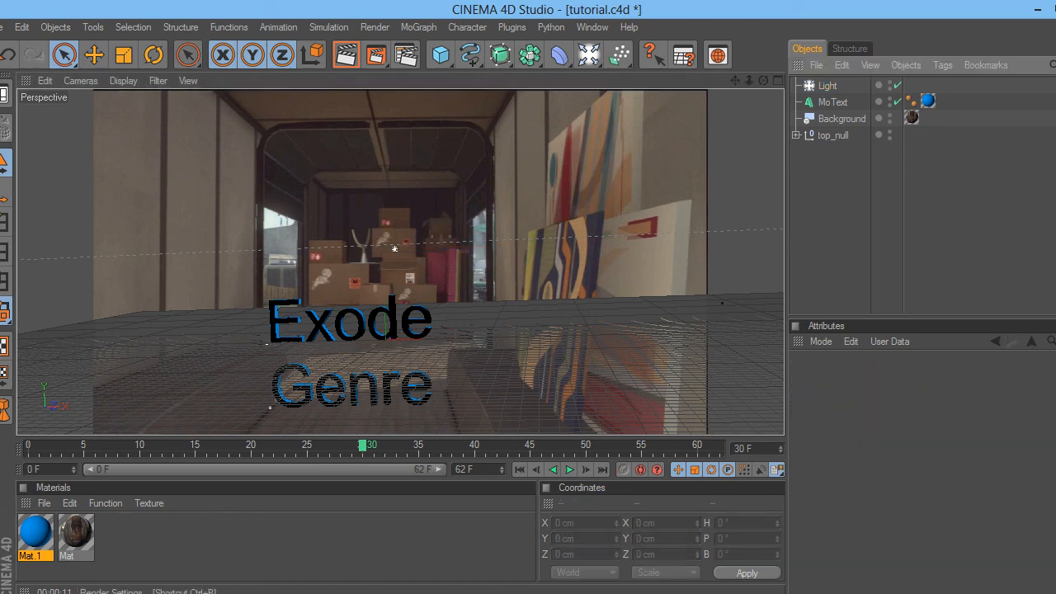
- Set the render output size to 1280 x 720
{"action": "left_click", "coordinate": [406, 55]}
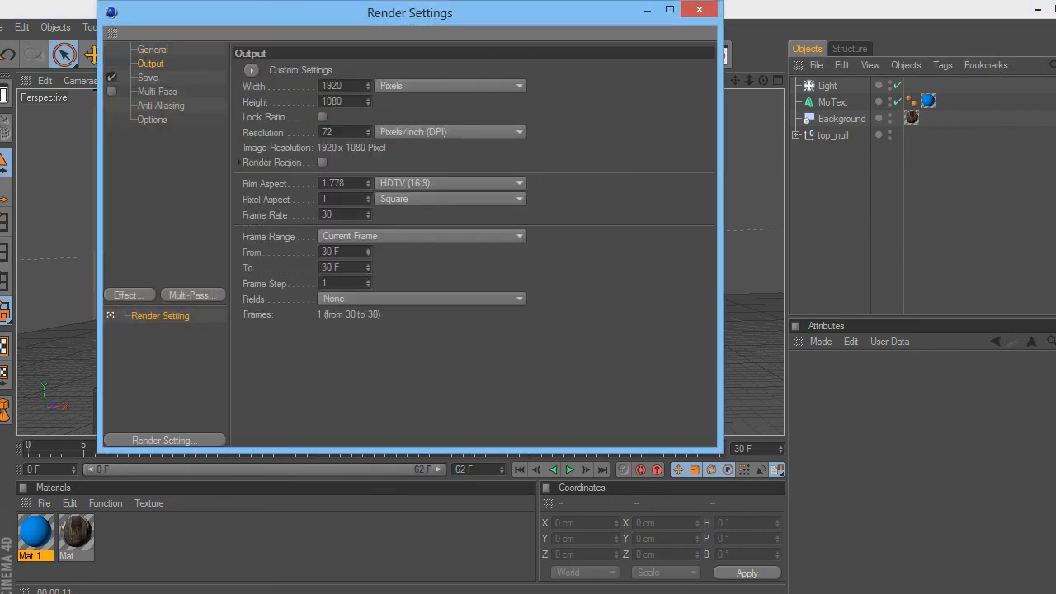
{"action": "double_click", "coordinate": [332, 86]}
{"action": "key", "text": "BackSpace"}
{"action": "type", "text": "1280"}
{"action": "key", "text": "Tab"}
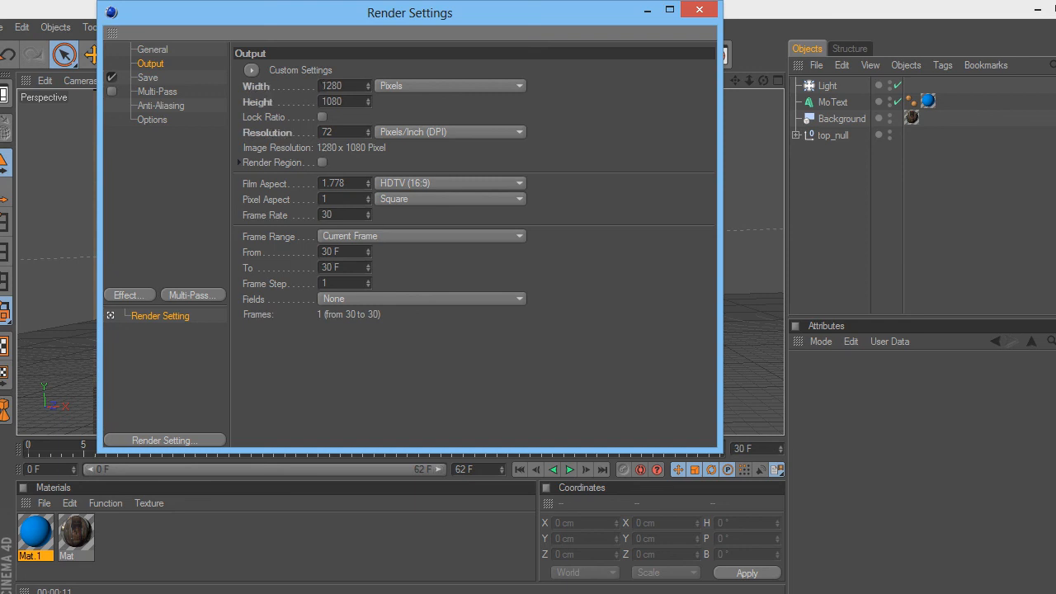
{"action": "key", "text": "BackSpace"}
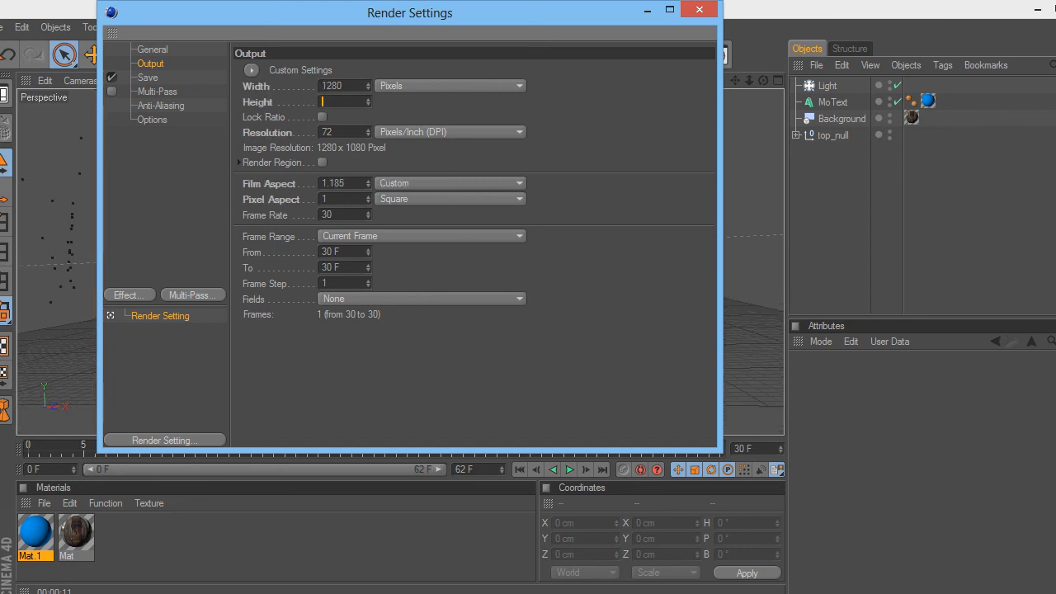
{"action": "type", "text": "720"}
{"action": "left_click_drag", "start_coordinate": [372, 12], "coordinate": [990, 55]}
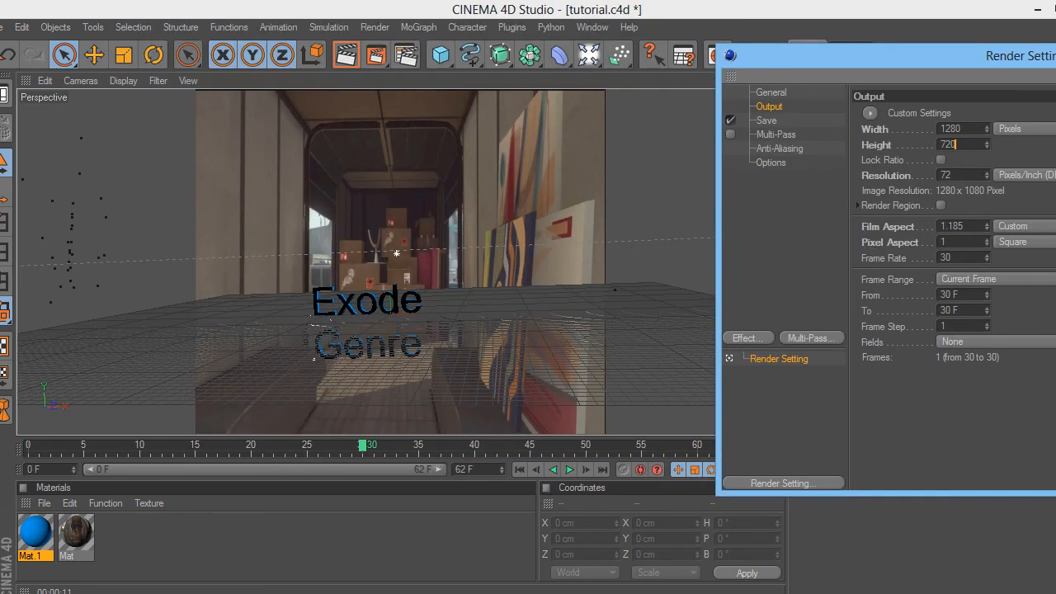
- Set the render frame range from 0 to 62
{"action": "double_click", "coordinate": [946, 294]}
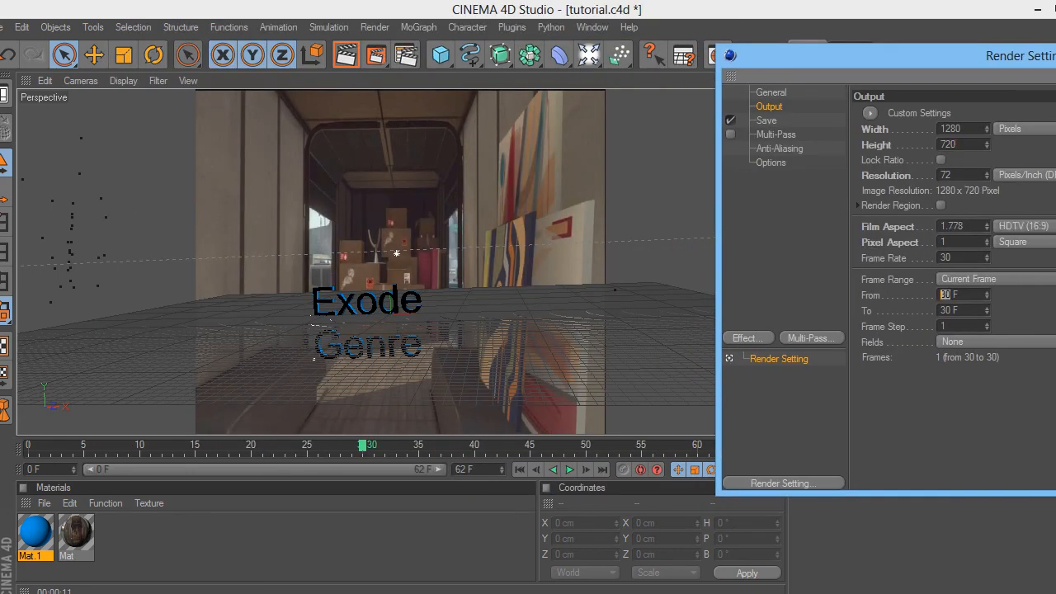
{"action": "key", "text": "BackSpace"}
{"action": "type", "text": "0"}
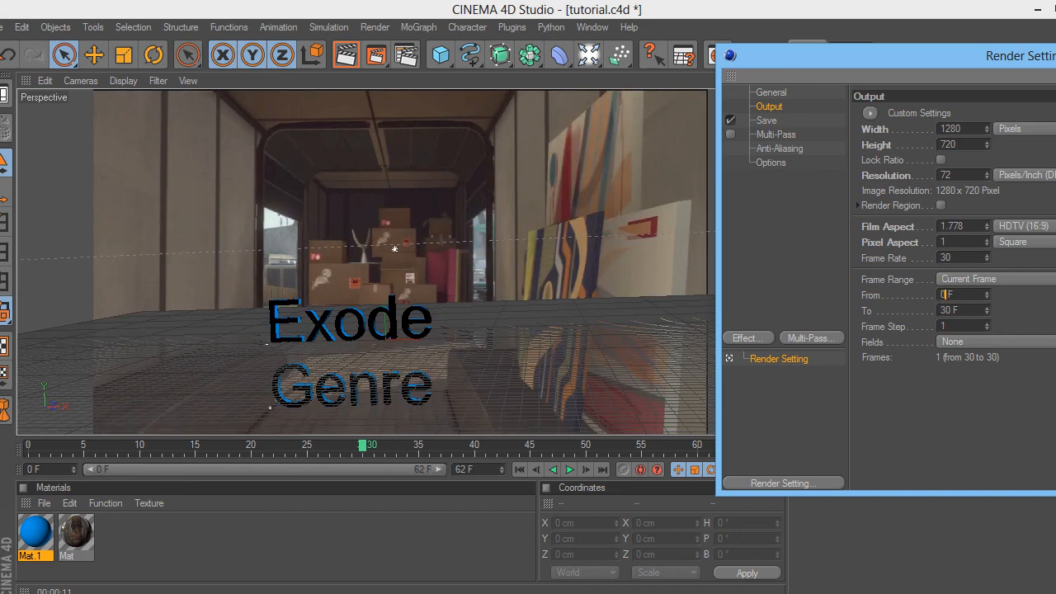
{"action": "key", "text": "Tab"}
{"action": "key", "text": "BackSpace"}
{"action": "type", "text": "6"}
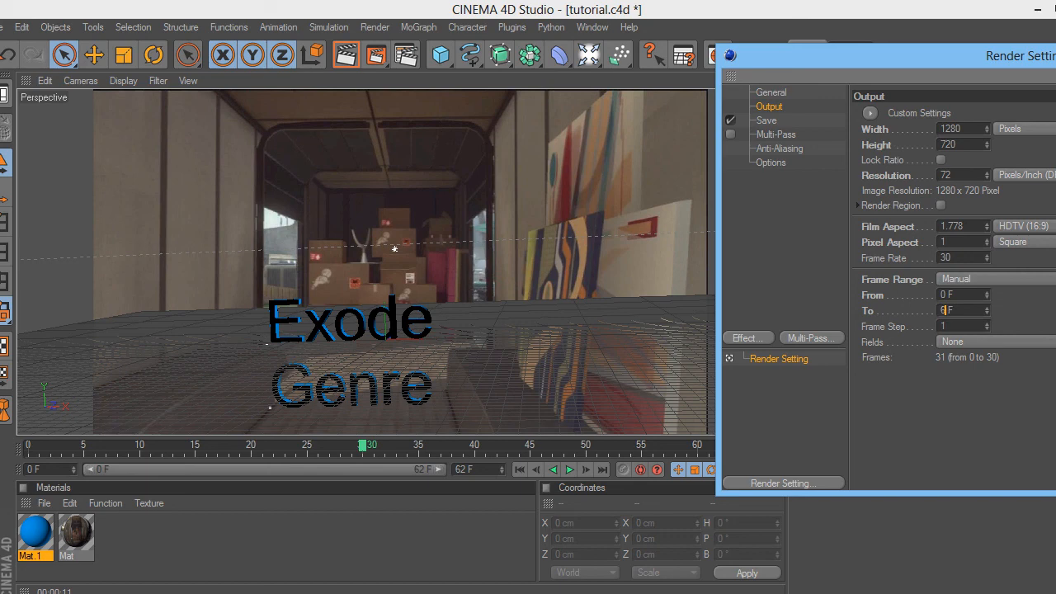
{"action": "type", "text": "2"}
- Choose AVI Movie as the save format in the render settings
{"action": "left_click", "coordinate": [767, 121]}
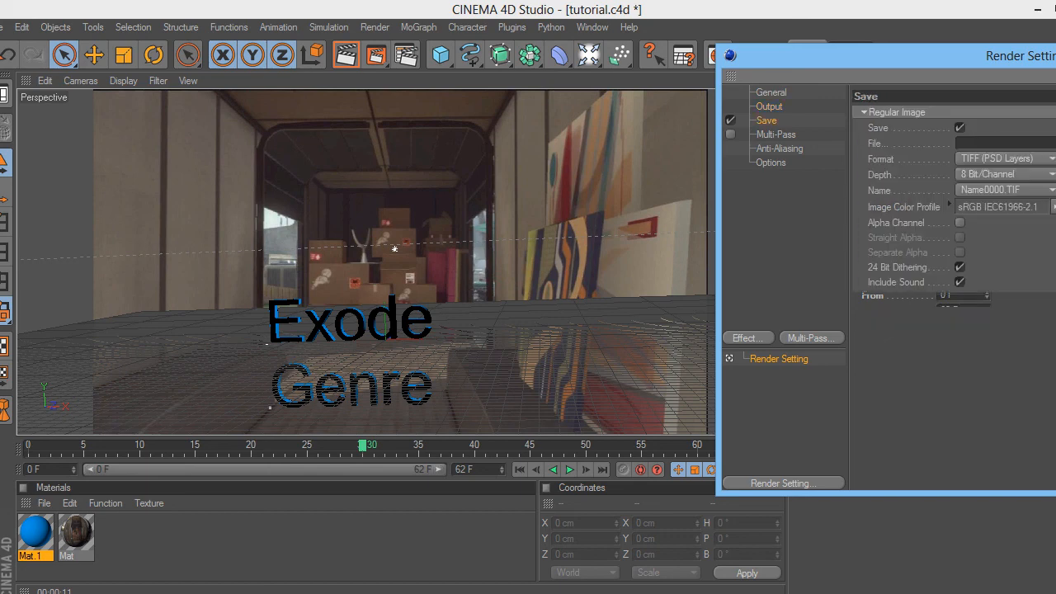
{"action": "left_click_drag", "start_coordinate": [907, 56], "coordinate": [767, 46]}
{"action": "left_click", "coordinate": [862, 148]}
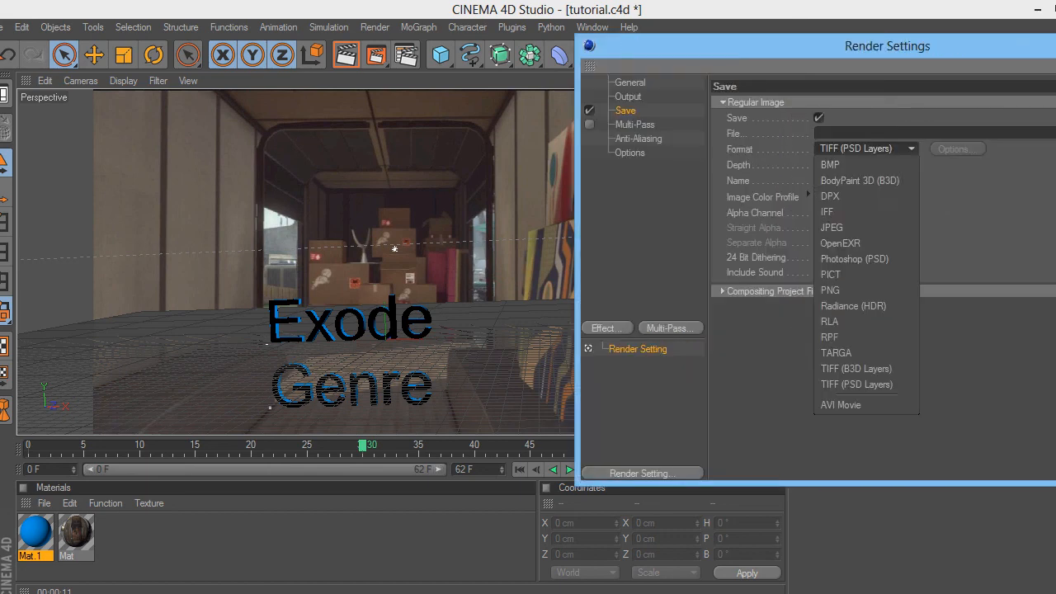
{"action": "left_click", "coordinate": [841, 404]}
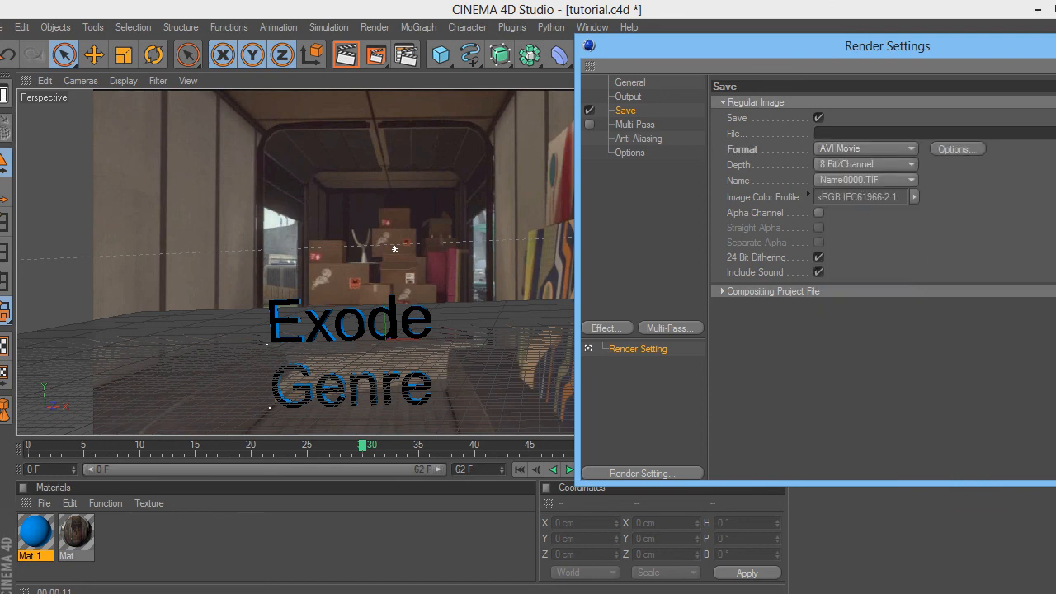
{"action": "left_click_drag", "start_coordinate": [826, 46], "coordinate": [603, 37]}
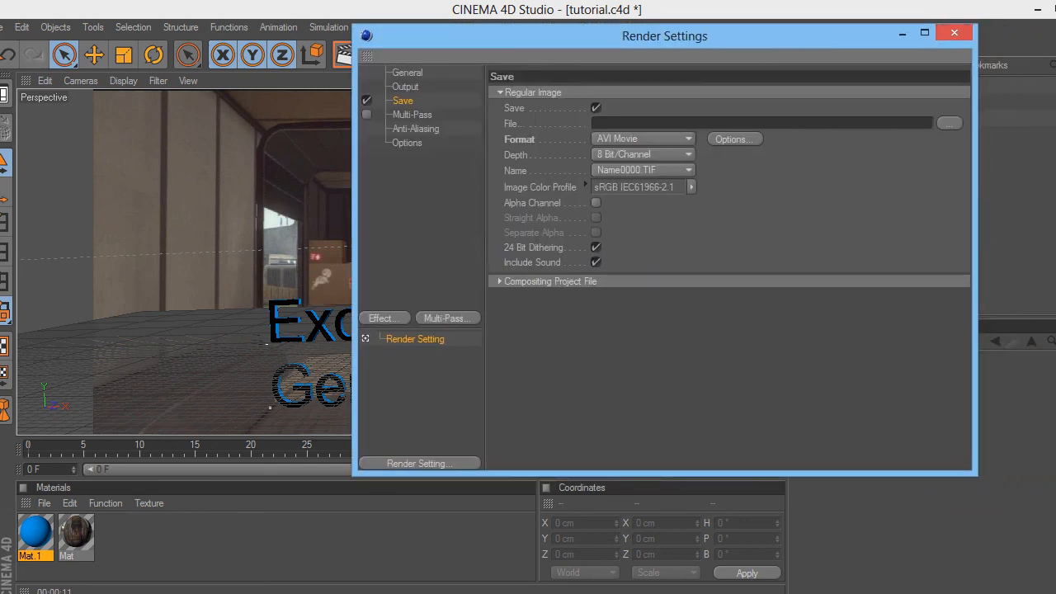
{"action": "left_click", "coordinate": [955, 33]}
- Start Render to Picture Viewer and dismiss the missing output file name warning
{"action": "left_click", "coordinate": [376, 55]}
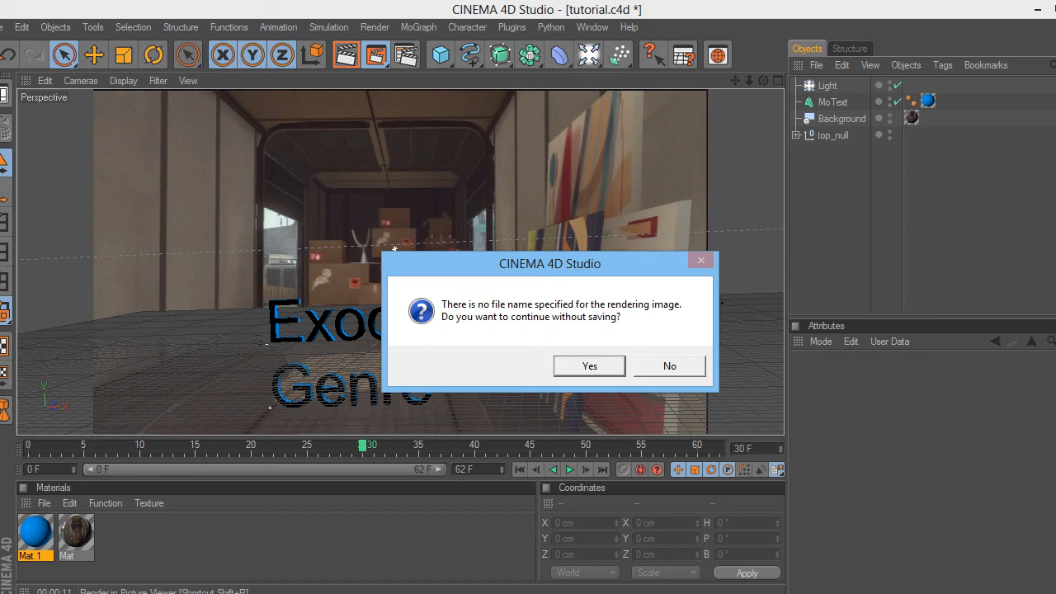
{"action": "key", "text": "Return"}
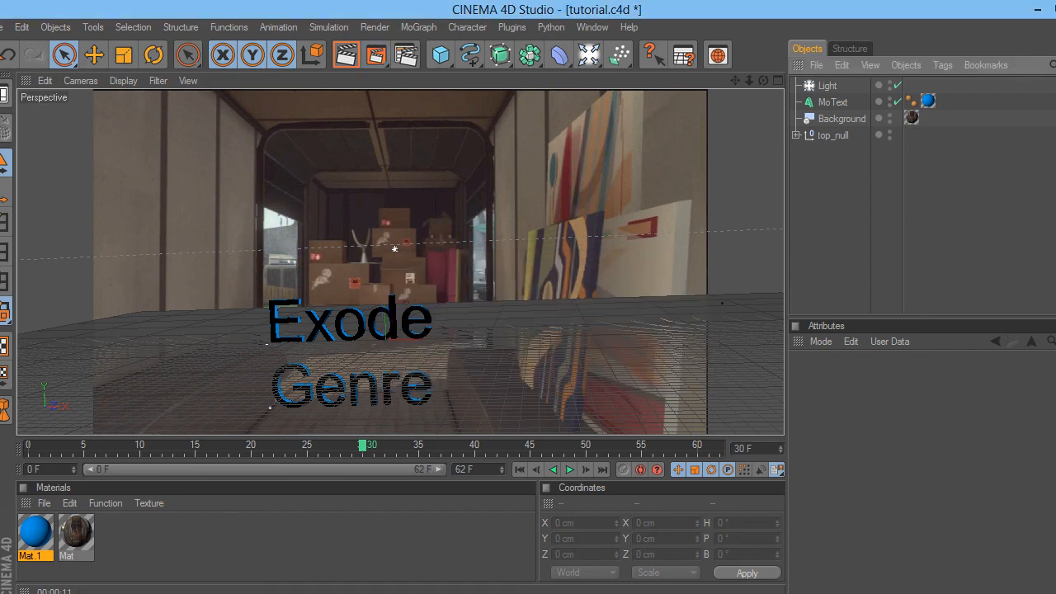